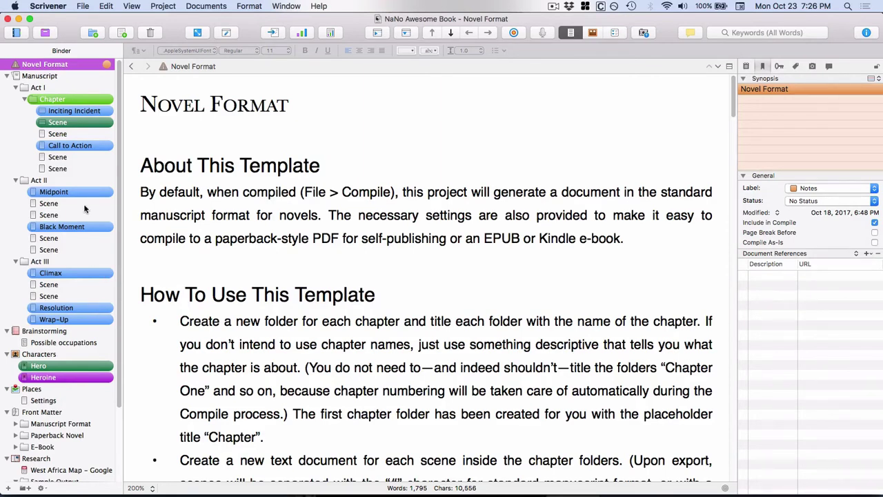
Rename the Scene after Call to Action to 'Hero meets heroine', then reselect the first Scene
left_click(77, 124)
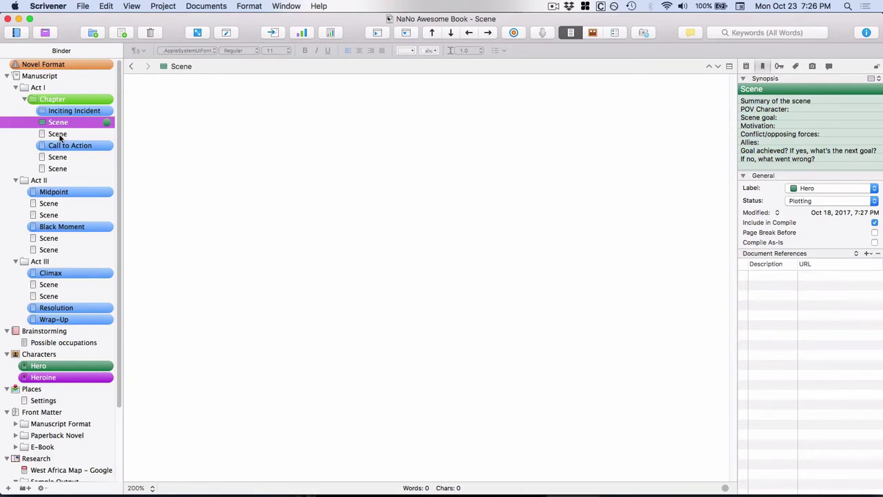
left_click(59, 134)
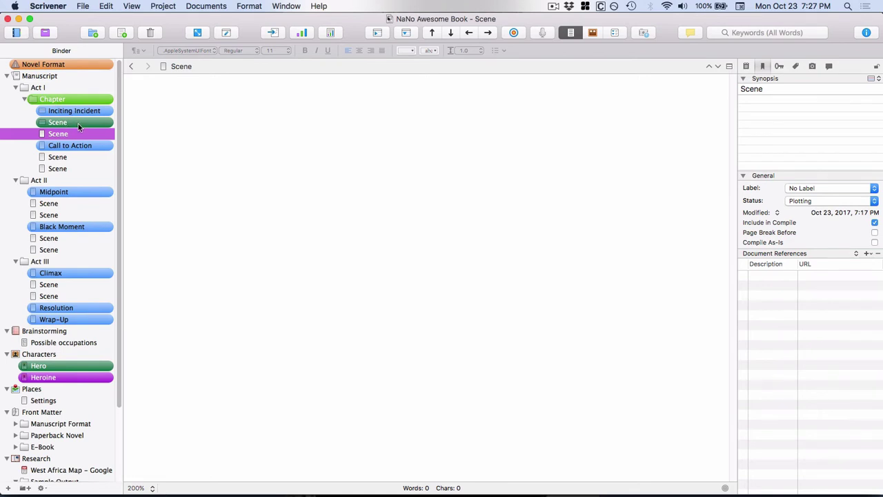
mouse_move(58, 122)
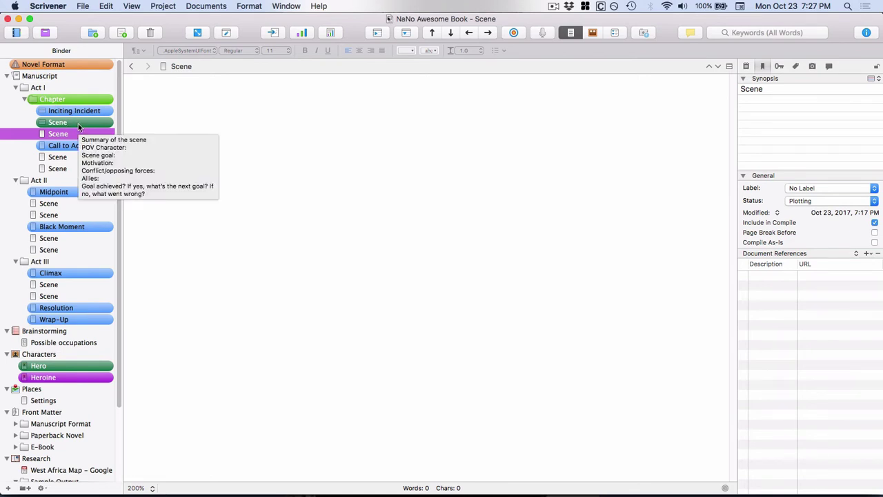
double_click(56, 157)
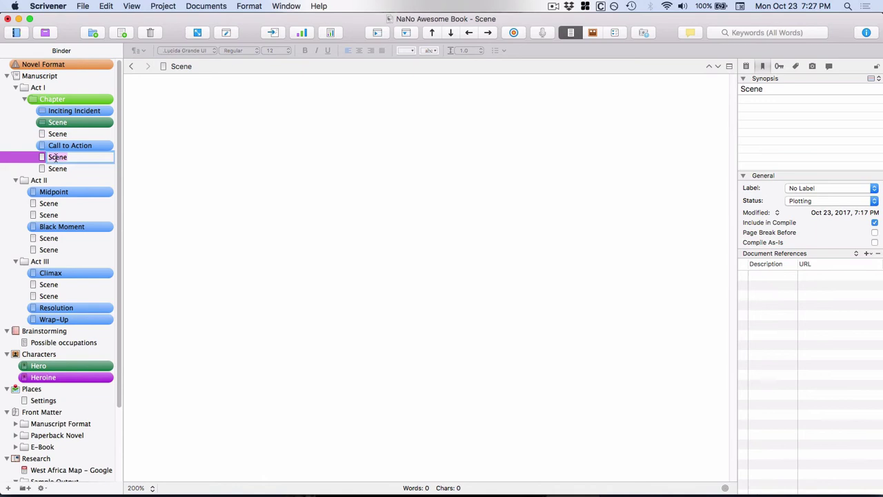
type("Hero meets heroine")
key("Return")
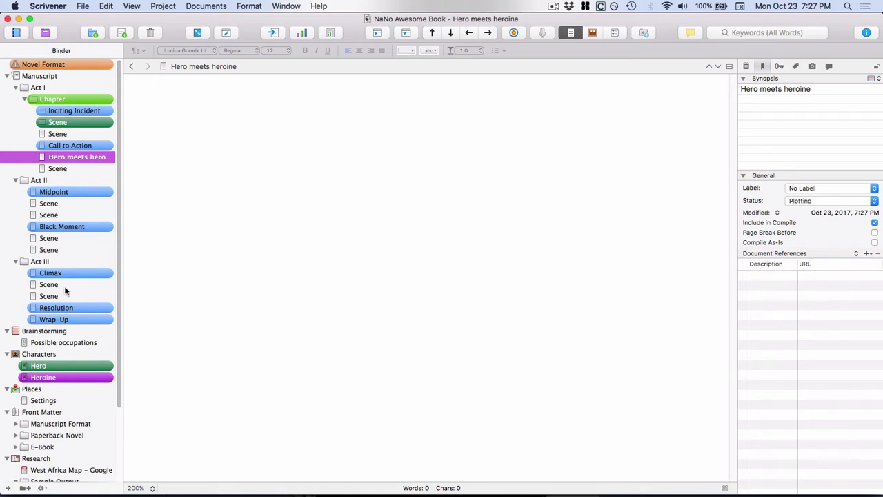
left_click(72, 123)
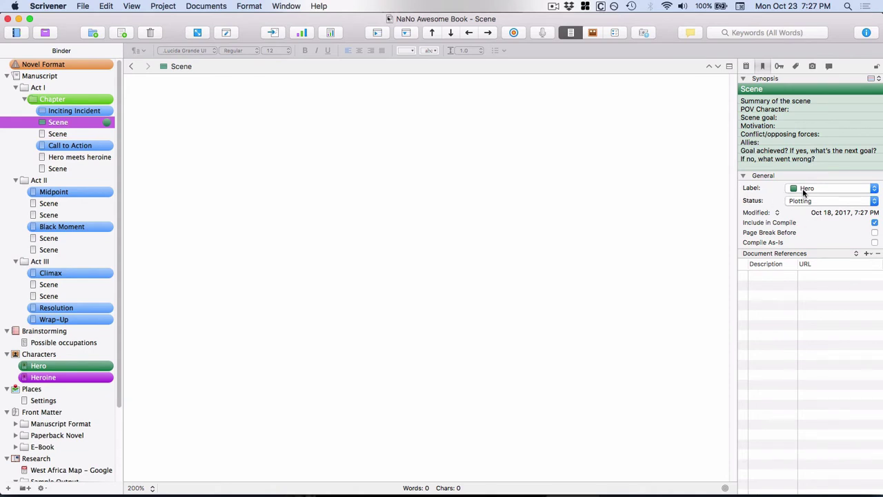
Uncheck Binder under View > Use Label Color In, leaving label settings unchanged
left_click(874, 189)
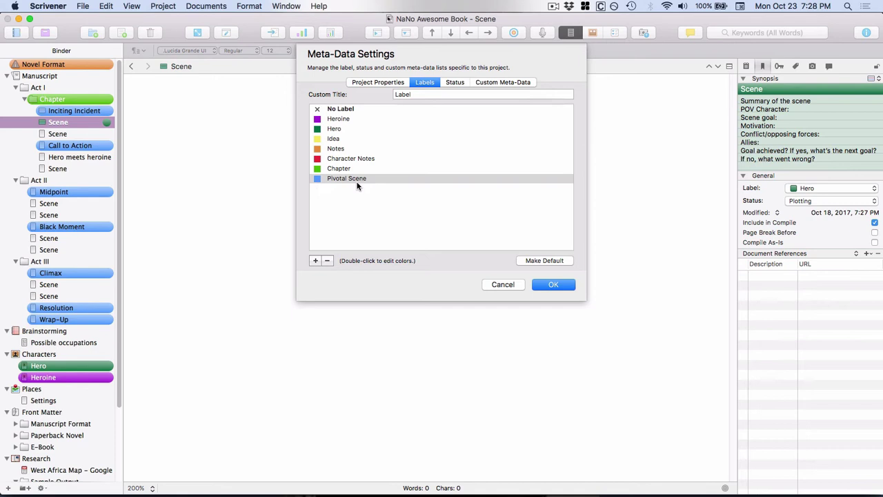
left_click(503, 287)
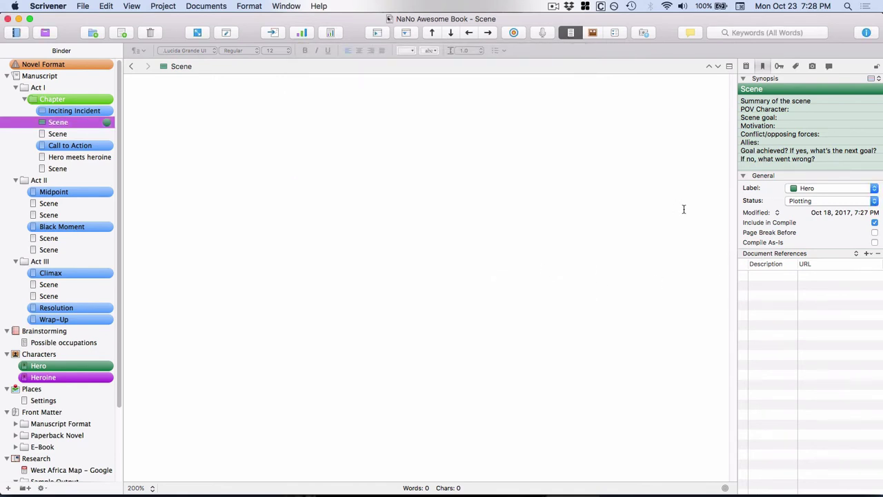
left_click(132, 6)
mouse_move(162, 193)
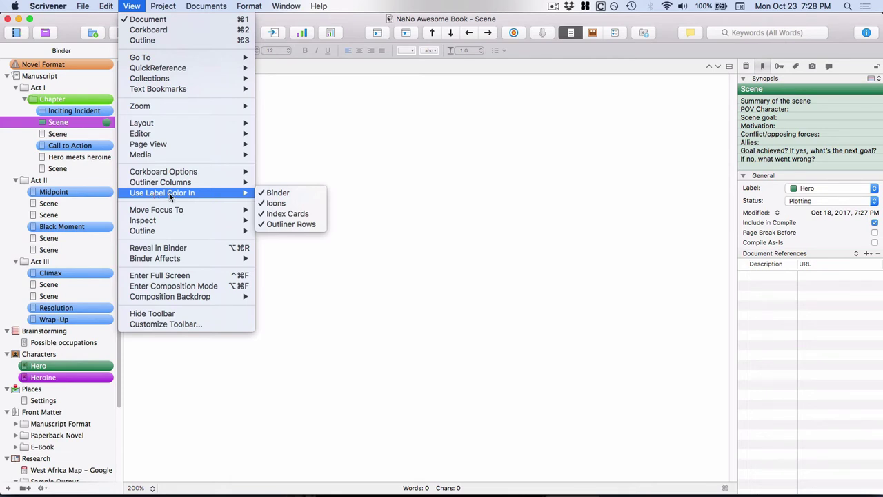
left_click(275, 193)
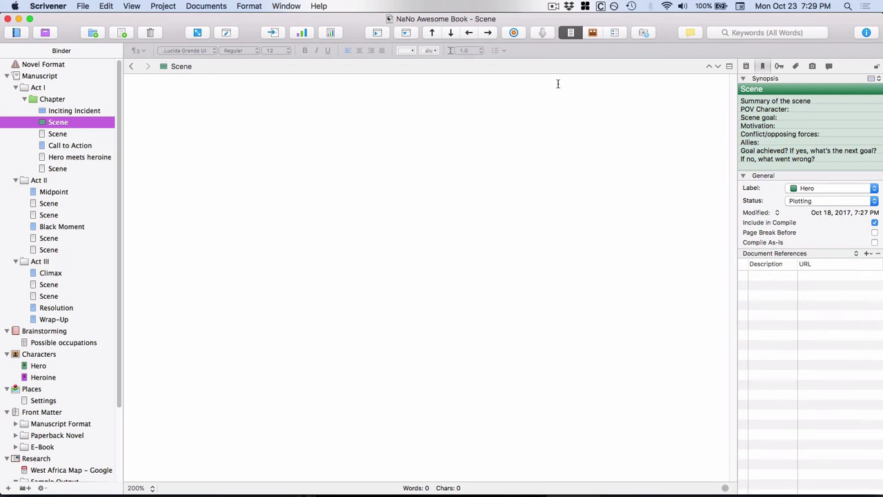
On the Chapter corkboard, paste the synopsis template into the third Scene card with POV Character Heroine
left_click(593, 33)
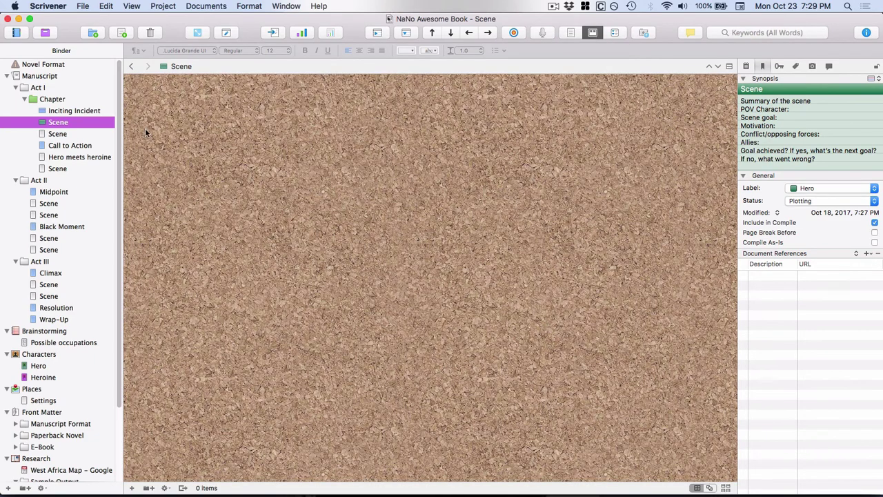
left_click(39, 101)
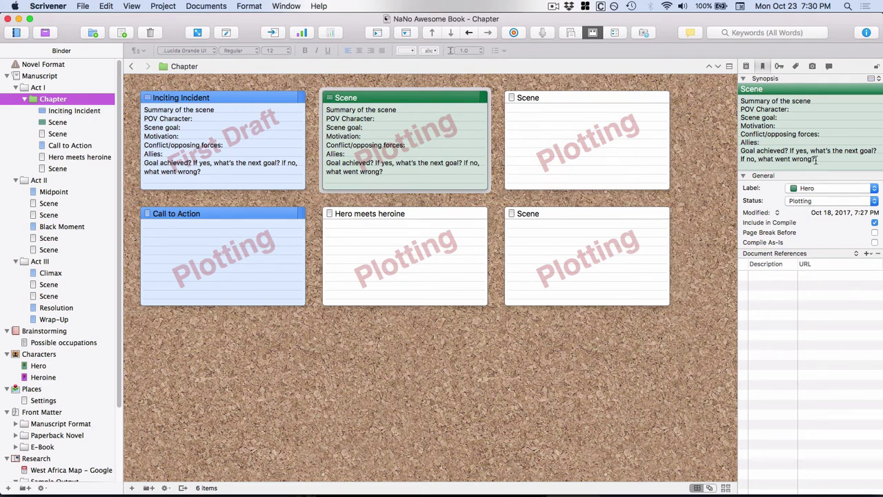
left_click_drag(818, 160, 713, 84)
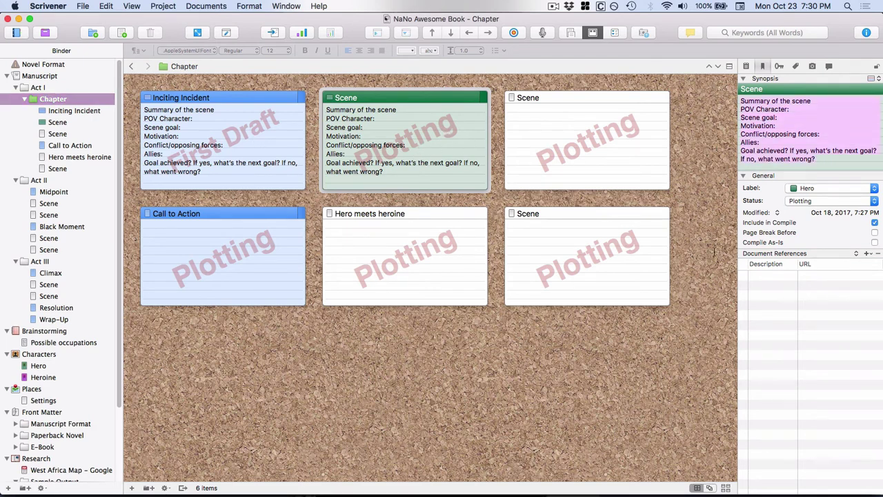
left_click(527, 103)
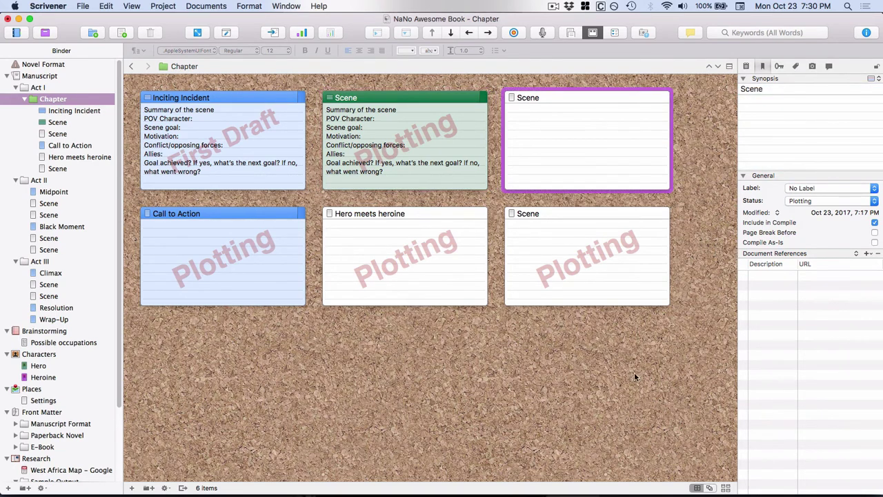
type("Summary of the scene POV Character: Scene goal: Motivation: Conflict/opposing forces: Allies: Goal achieved? If yes, what’s the next goal? If no, what went wrong?")
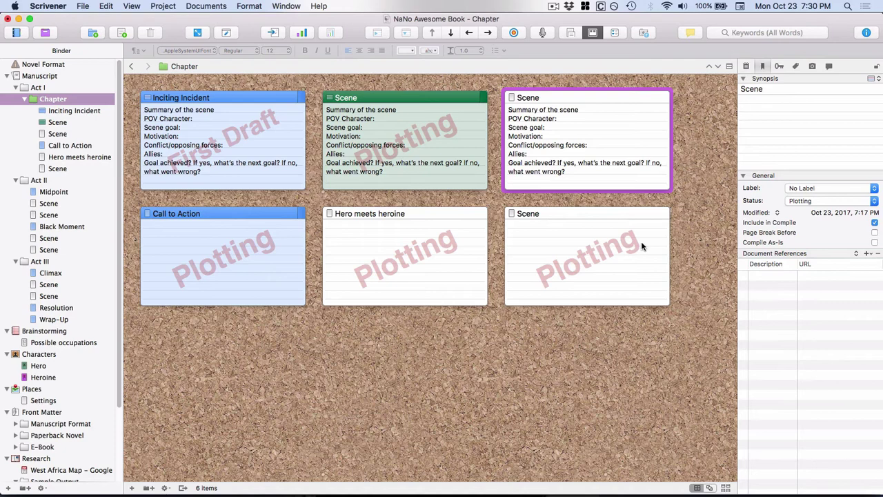
left_click(583, 118)
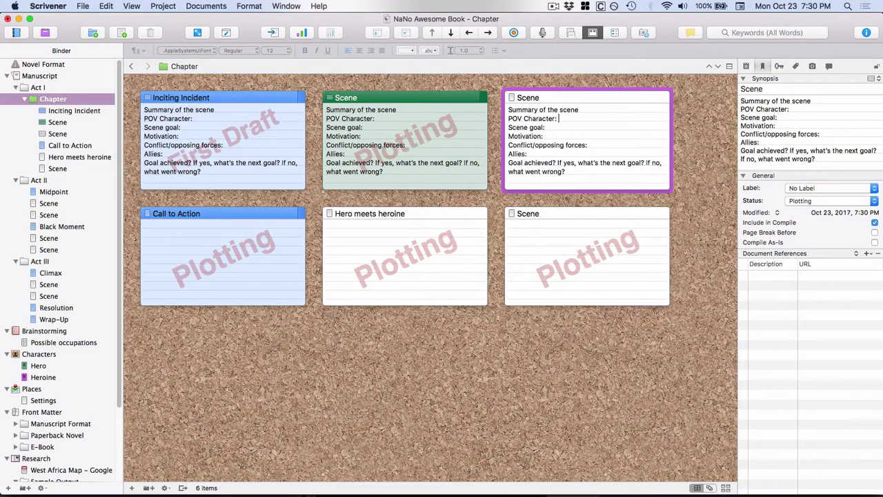
type("Heroine")
left_click(561, 398)
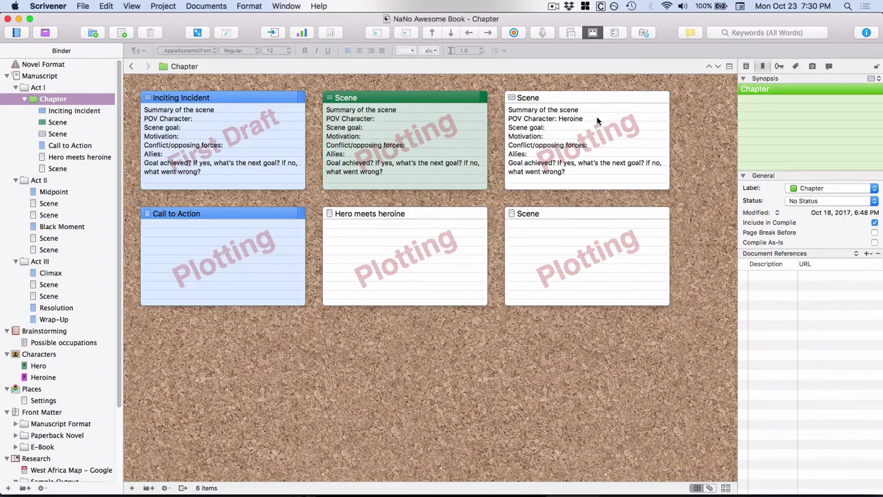
Move the filled card last and the empty card third, then begin its synopsis 'Ummary of the scene'
left_click_drag(597, 121, 620, 353)
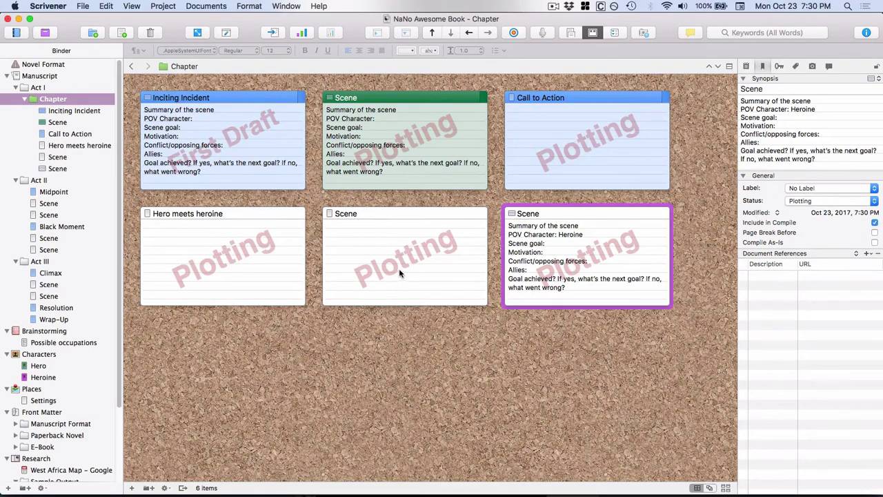
left_click_drag(393, 271, 478, 137)
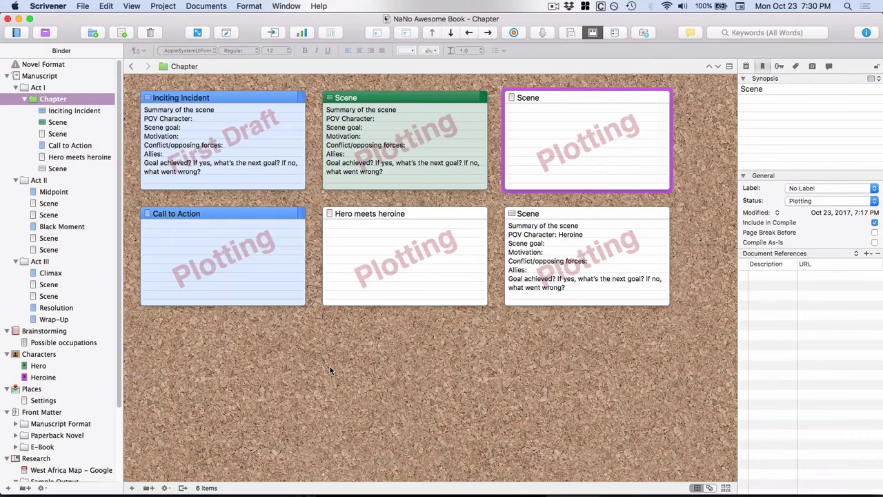
left_click(523, 110)
type("U")
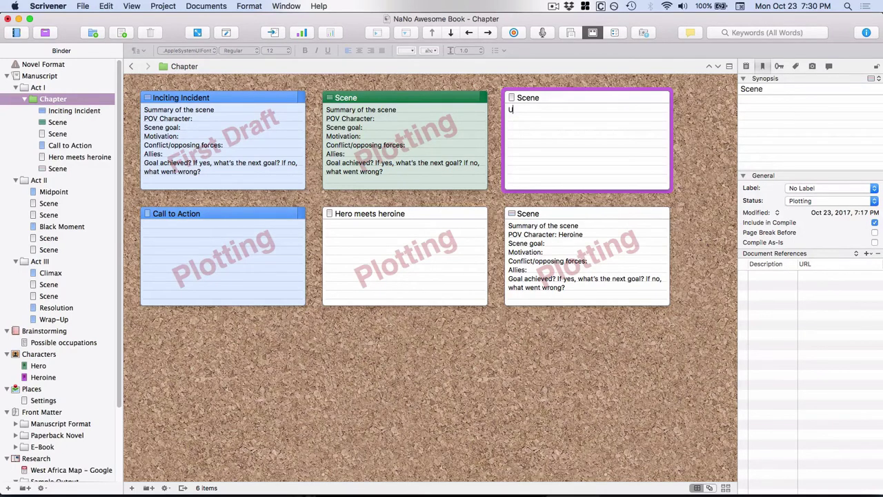
type("mmary of the scene")
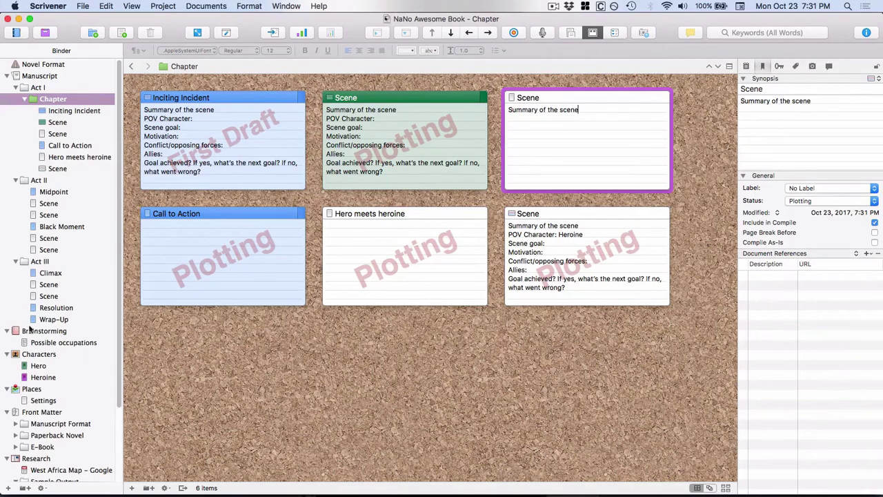
Browse Brainstorming and Possible occupations, then open the Characters folder showing the Hero and Heroine cards
left_click(57, 331)
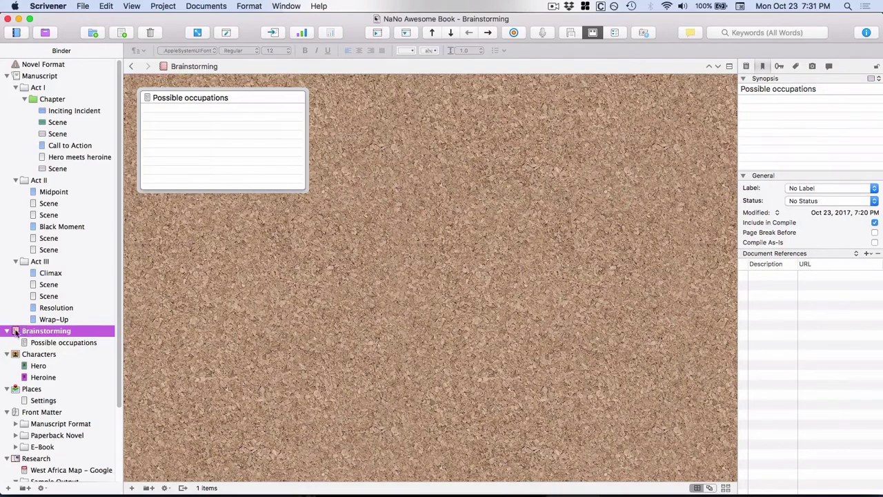
left_click(54, 343)
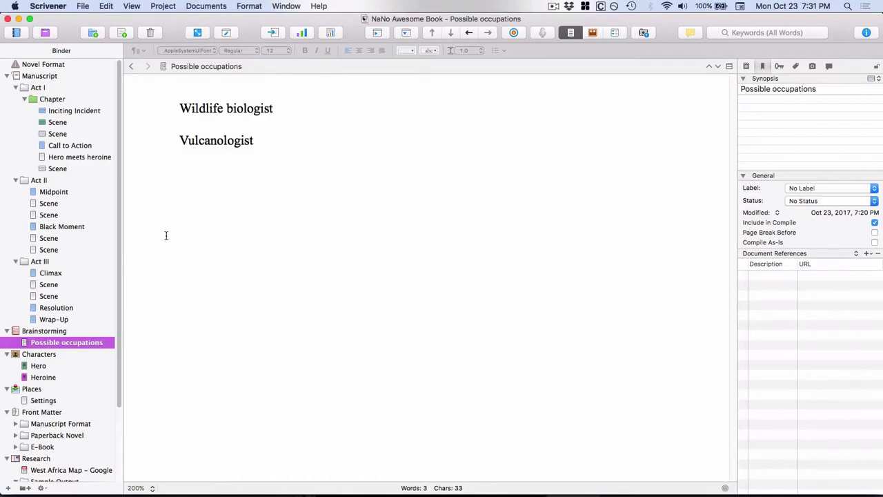
left_click(40, 354)
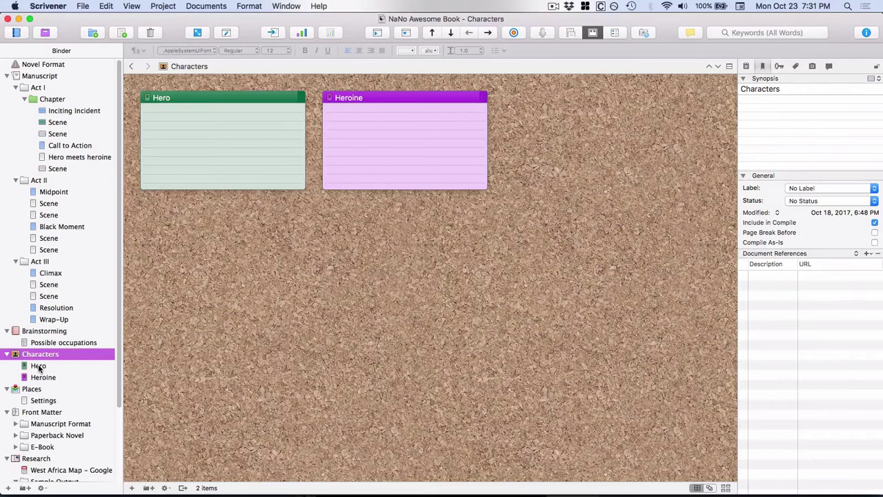
left_click(38, 366)
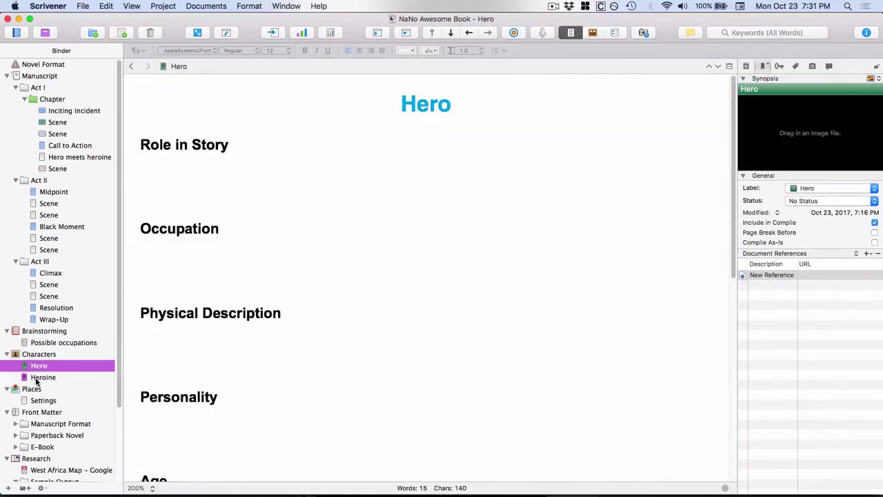
left_click(38, 377)
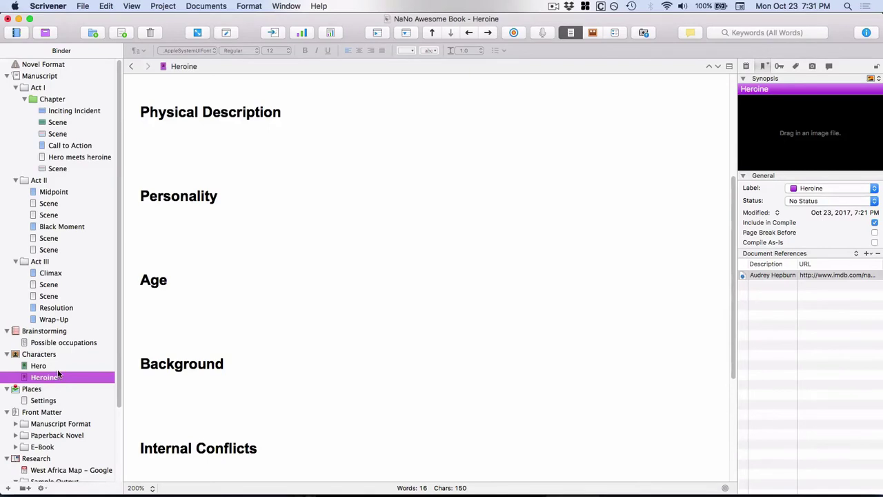
scroll(60, 368, "down", 2)
scroll(60, 364, "down", 1)
scroll(48, 393, "down", 4)
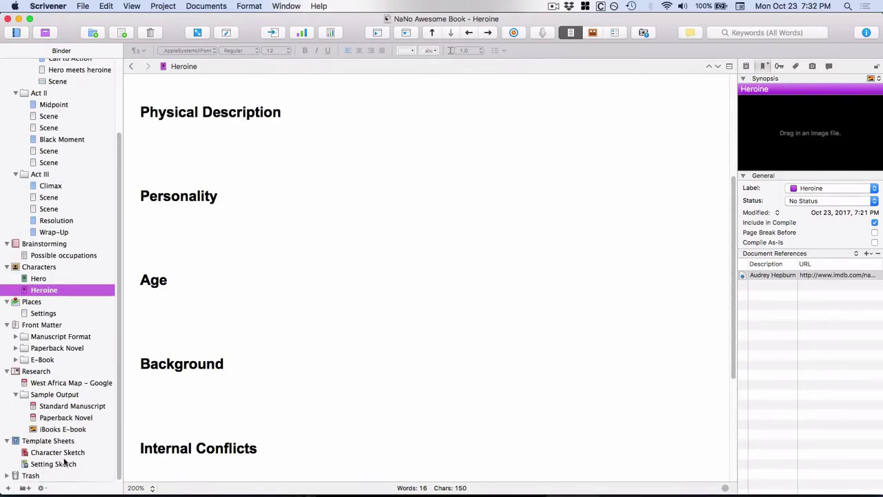
left_click(40, 455)
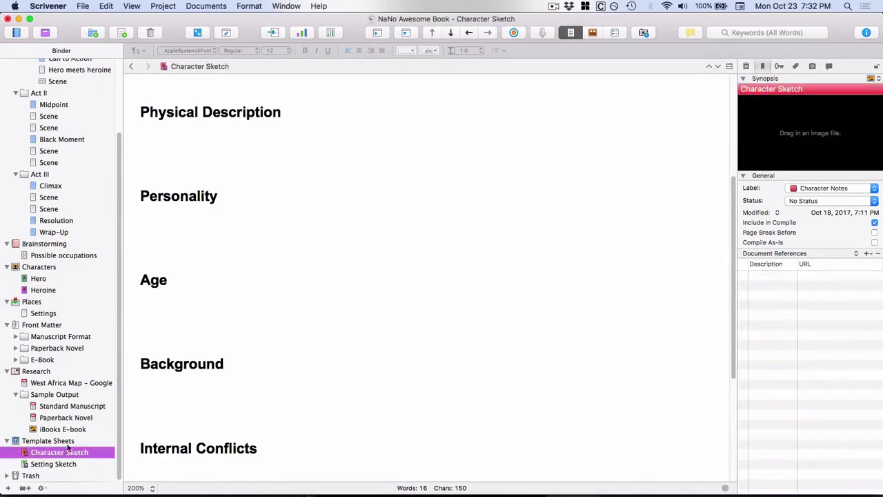
scroll(315, 290, "up", 2)
scroll(313, 290, "up", 3)
scroll(290, 317, "down", 5)
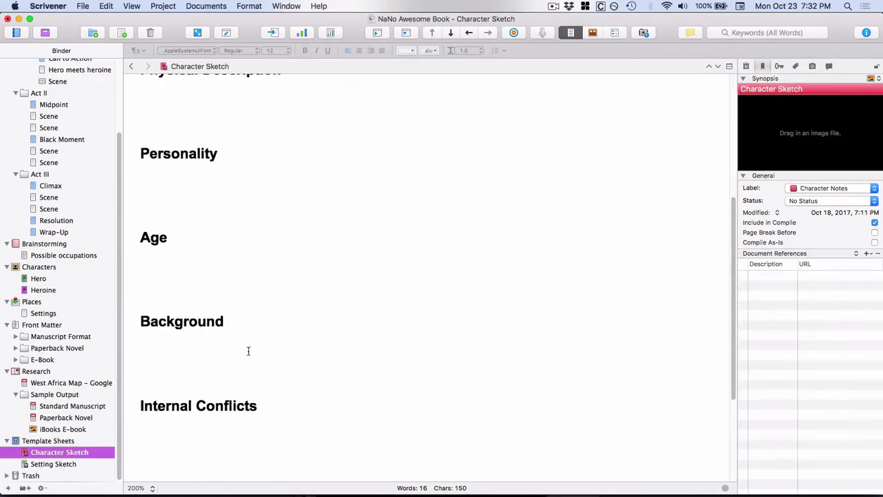
left_click(51, 463)
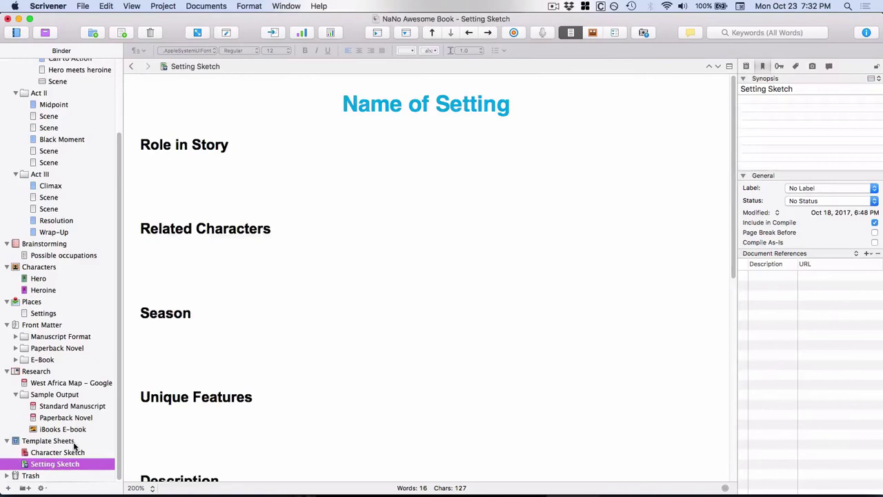
scroll(437, 287, "down", 3)
scroll(436, 288, "down", 2)
scroll(437, 287, "up", 5)
left_click(54, 453)
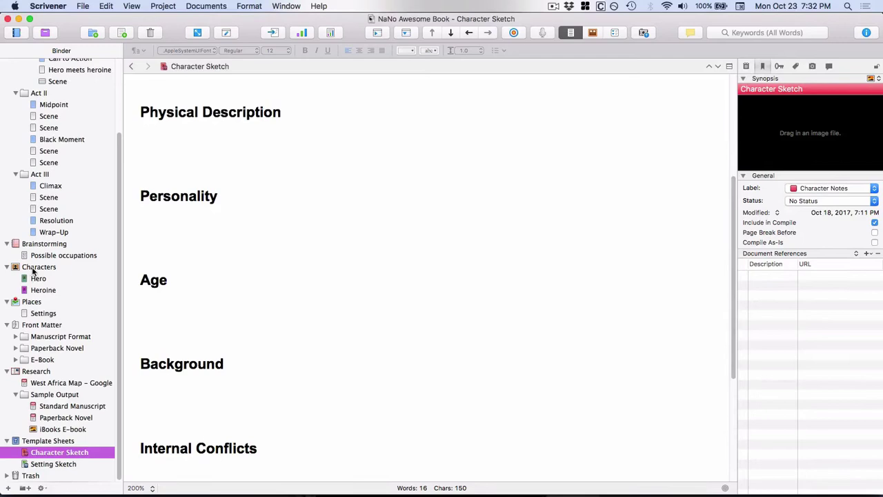
left_click(39, 289)
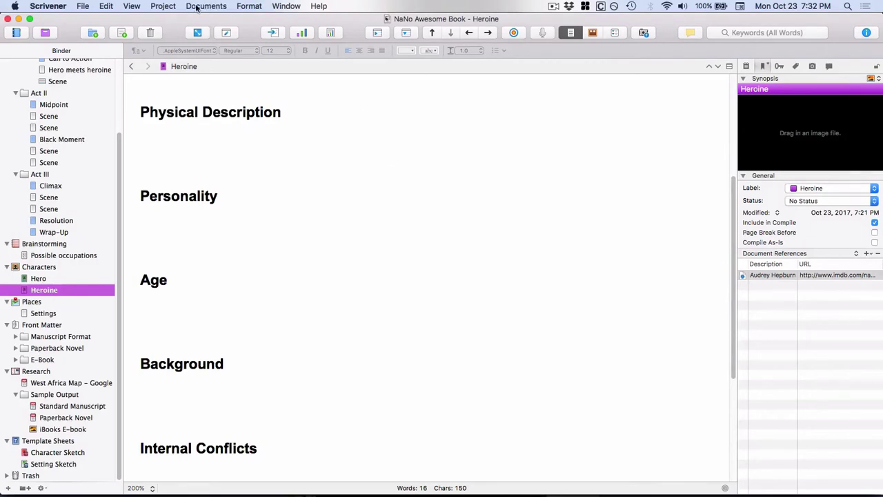
Create a Character Sketch sheet from the template named 'Villain'
left_click(159, 7)
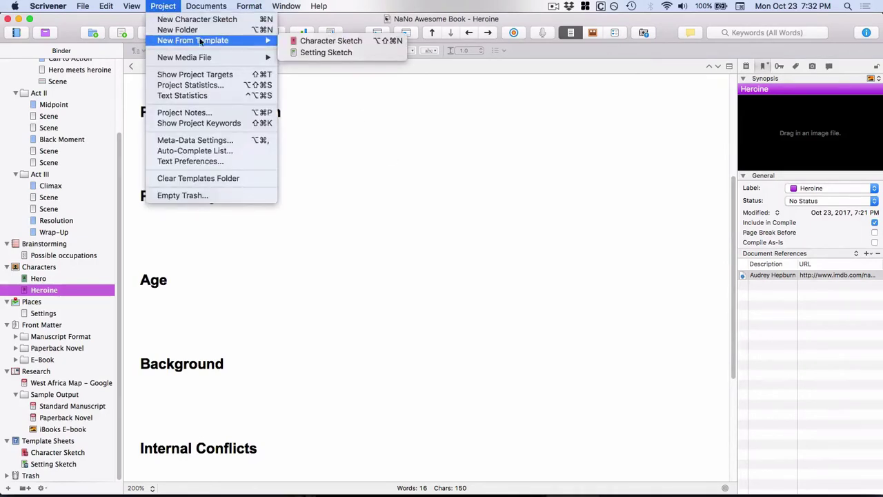
mouse_move(192, 40)
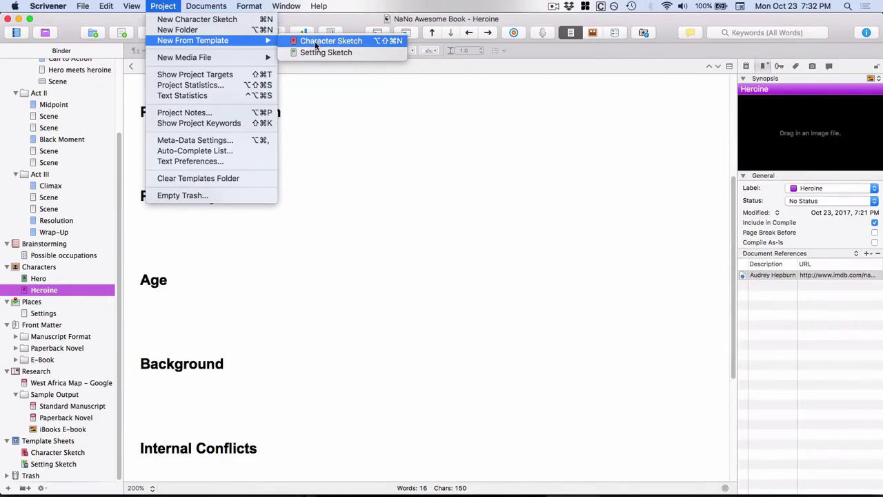
left_click(316, 45)
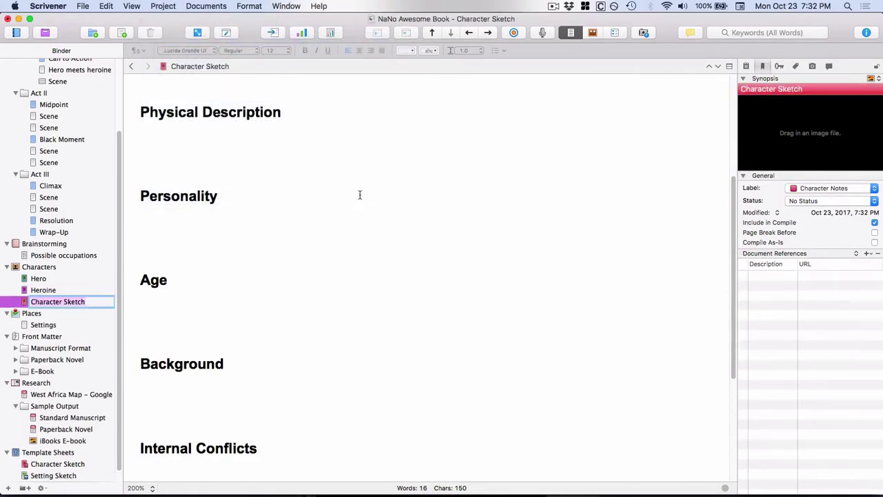
type("Vil")
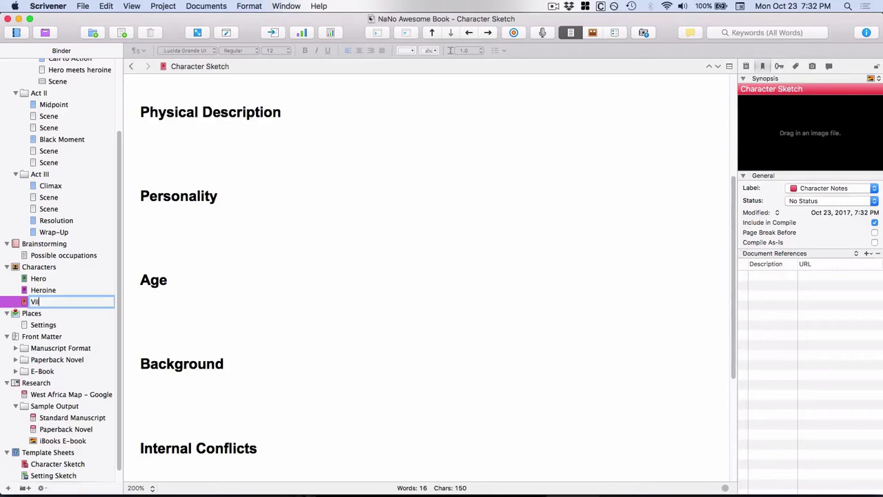
type("lain")
key("Return")
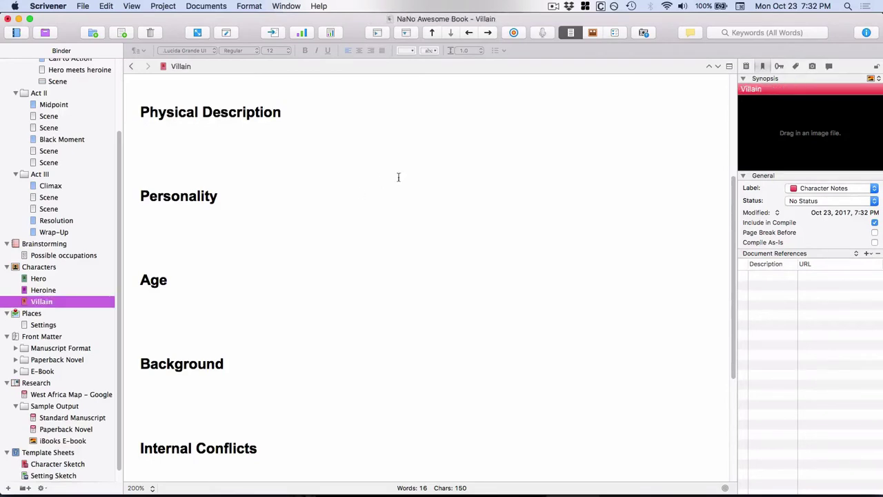
Split the editor into two stacked panes showing the Villain sheet
scroll(482, 197, "up", 1)
scroll(482, 197, "up", 3)
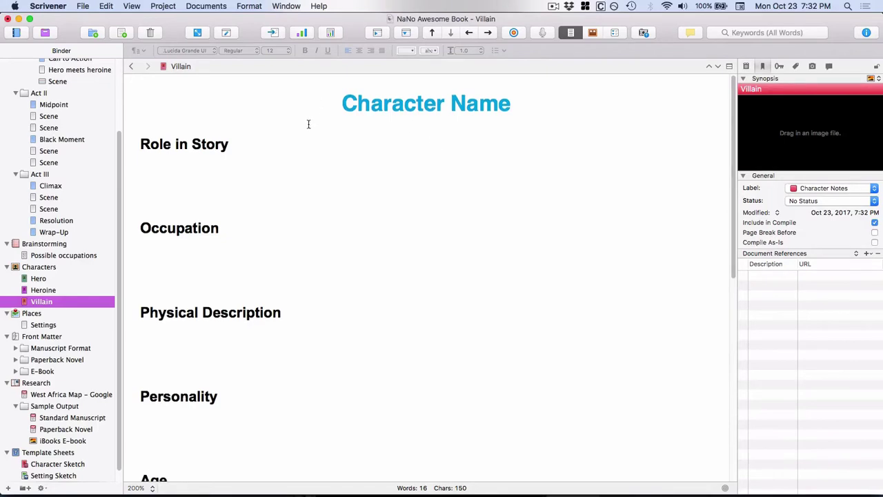
scroll(308, 122, "down", 3)
scroll(307, 122, "down", 4)
scroll(308, 125, "up", 6)
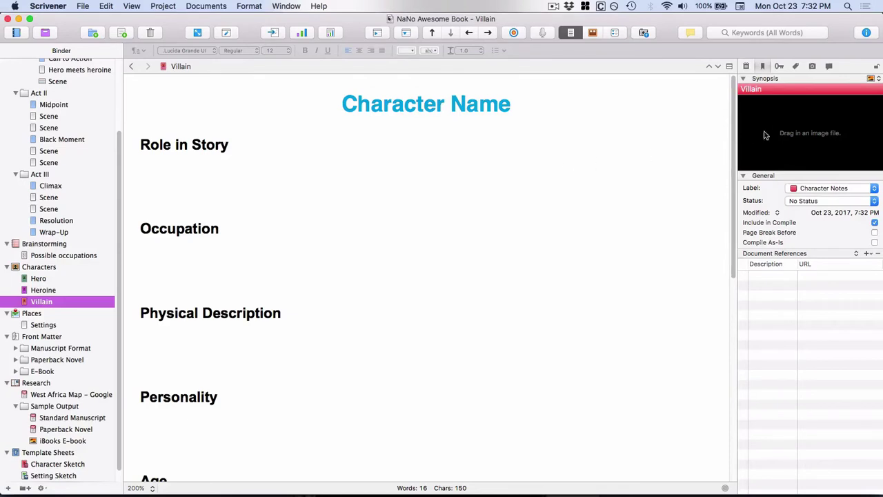
left_click(729, 66)
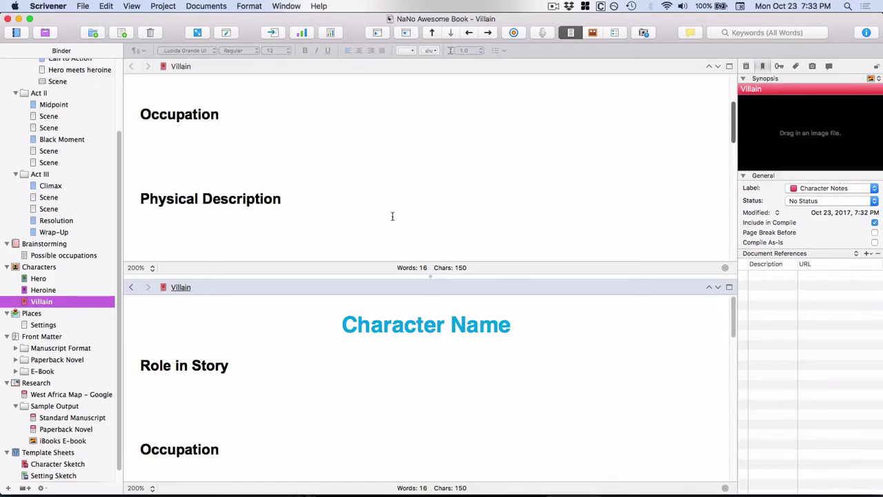
Load Act II's Black Moment scene into the upper pane, keeping Villain in the lower pane
left_click(339, 196)
left_click(67, 141)
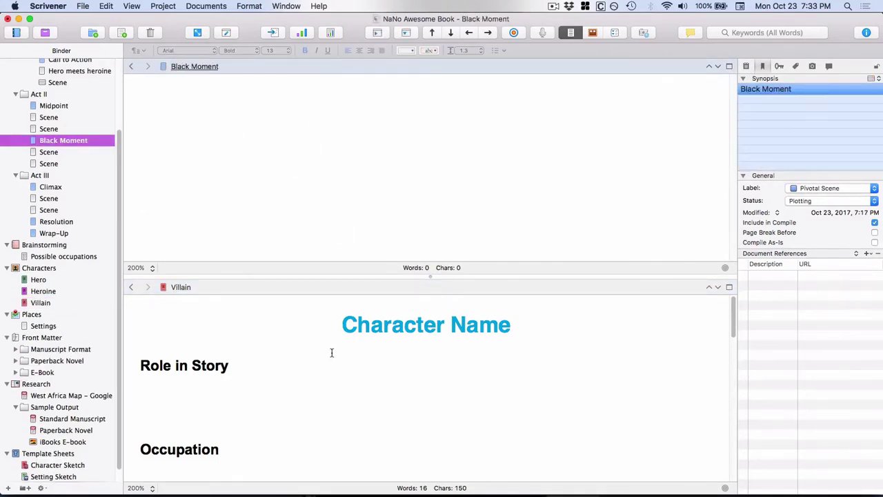
scroll(332, 352, "down", 3)
scroll(332, 352, "down", 3)
scroll(332, 352, "down", 3)
scroll(331, 352, "down", 3)
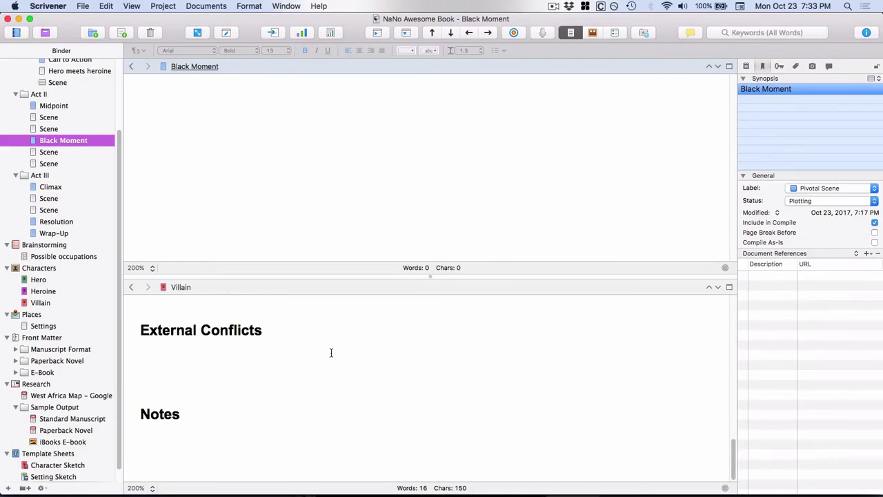
scroll(331, 353, "up", 5)
scroll(331, 352, "up", 5)
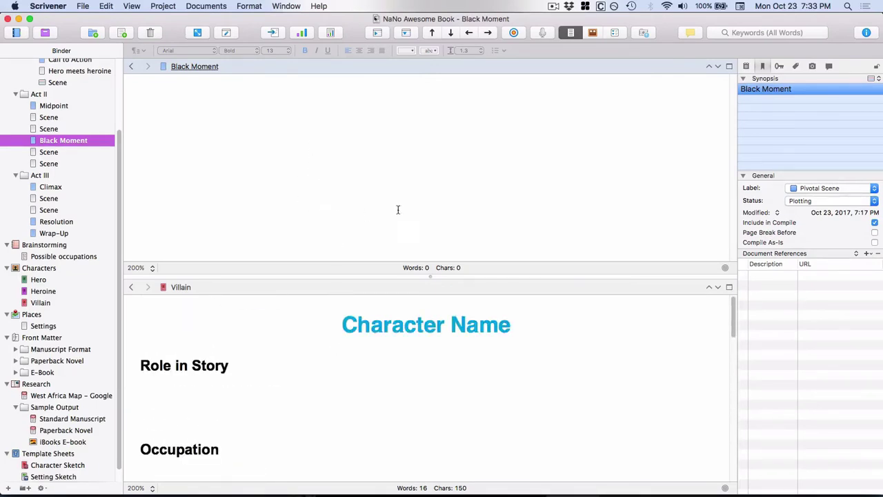
scroll(364, 402, "down", 3)
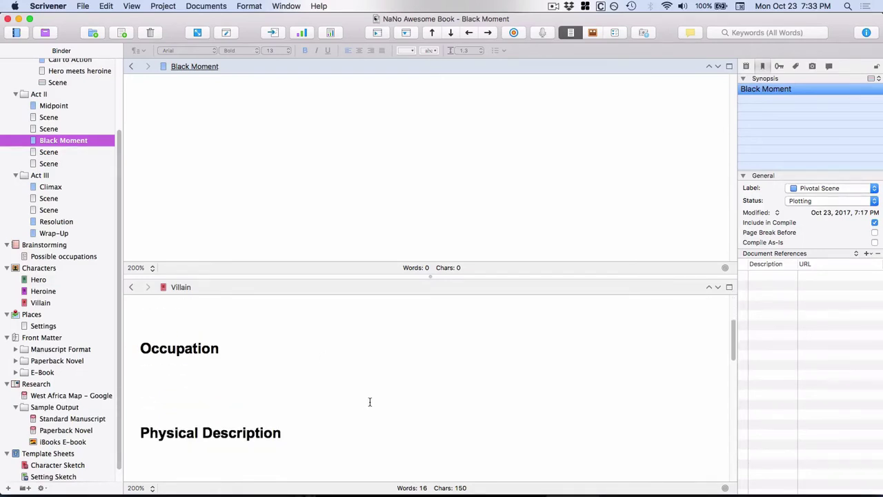
Load the Heroine sheet into the upper pane, dismissing the Document References menu without adding anything
left_click(36, 291)
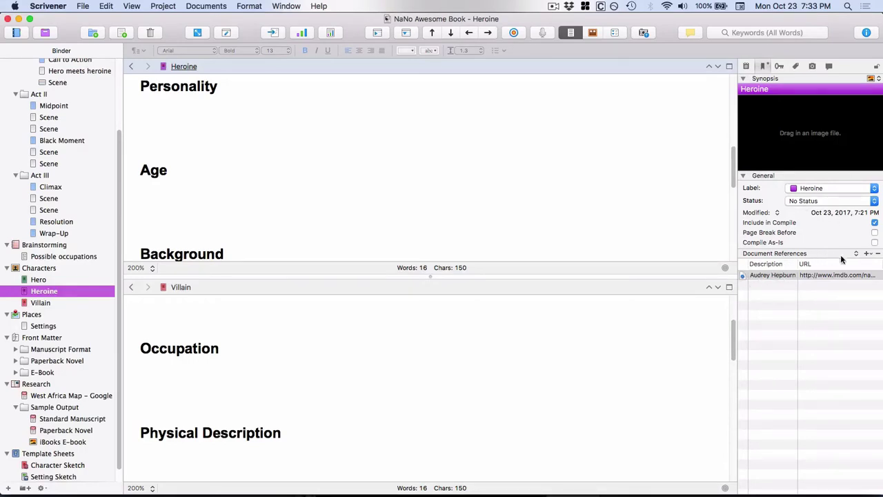
left_click(871, 255)
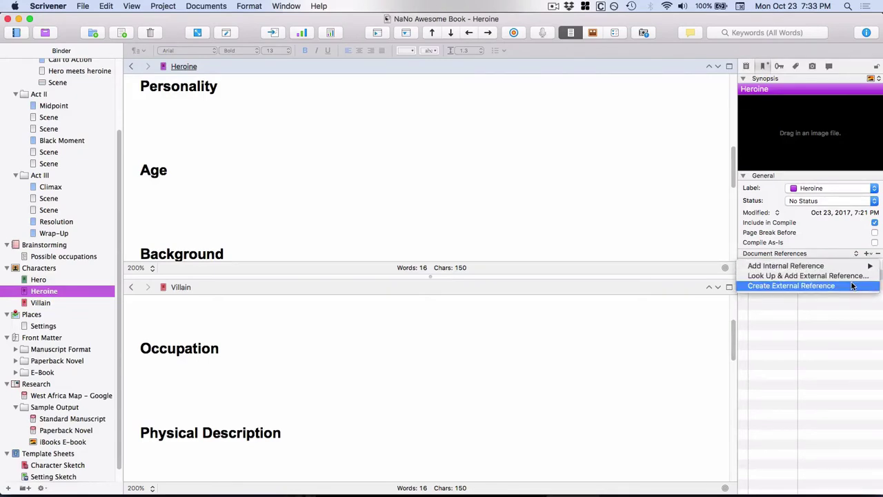
left_click(681, 224)
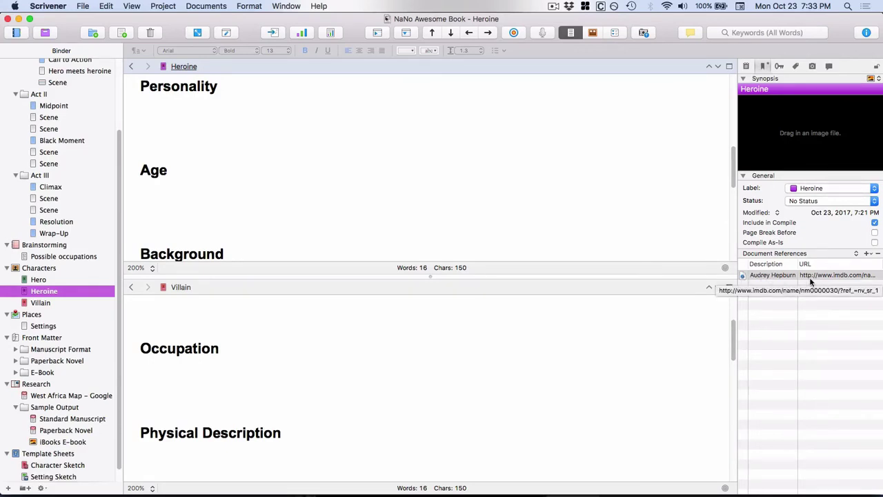
key("BackSpace")
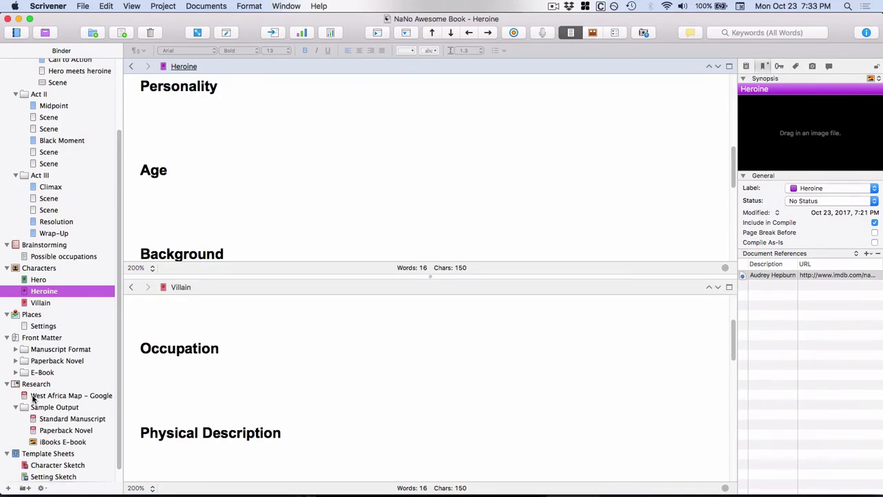
Open the 'West Africa Map - Google' research item in a single unsplit editor
left_click(34, 396)
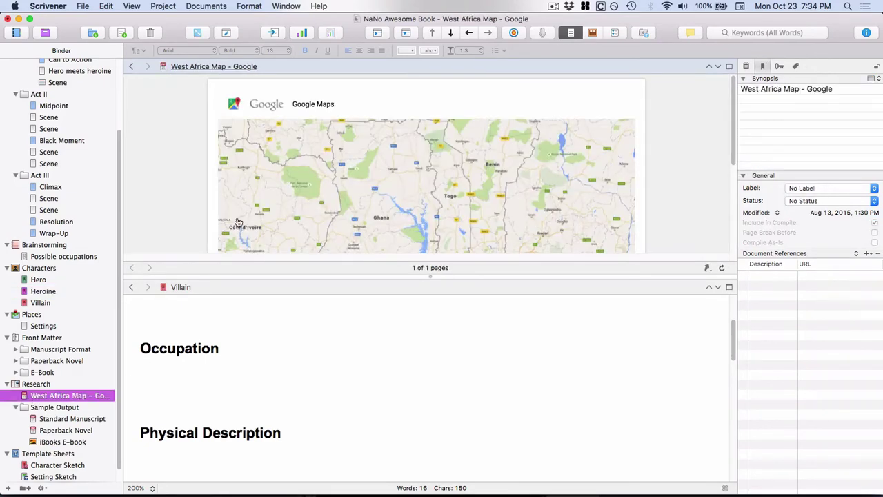
left_click(729, 66)
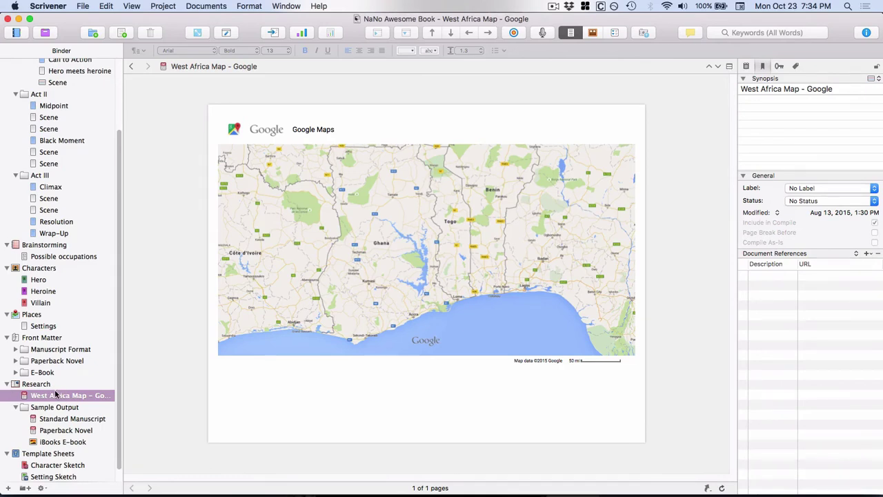
scroll(55, 393, "up", 5)
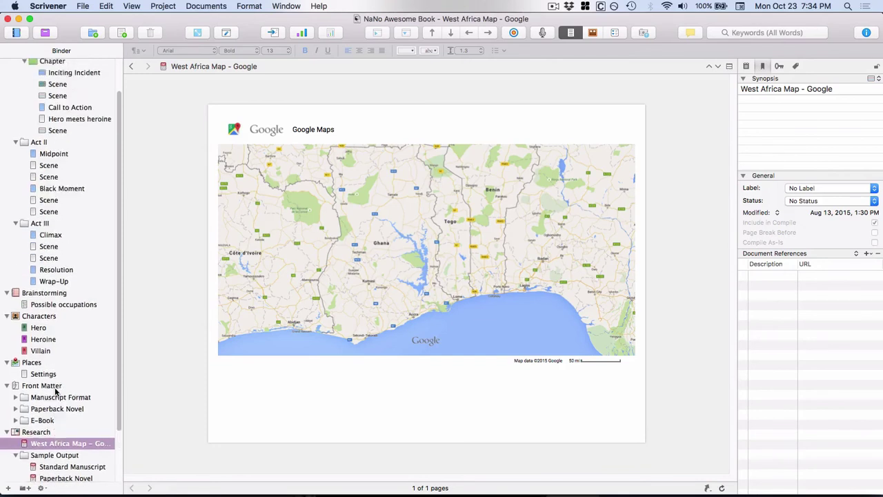
scroll(55, 392, "up", 1)
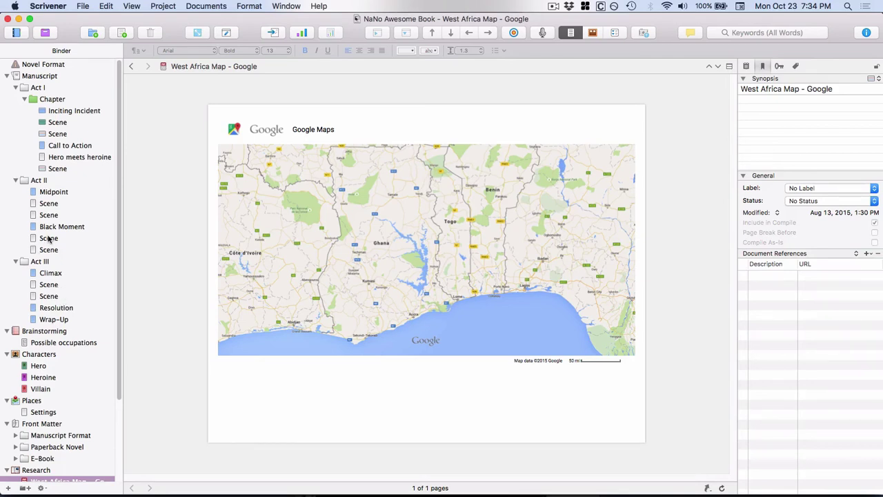
Set Project Targets to 50,000 manuscript words and 1,667 session words, and apply them
left_click(168, 8)
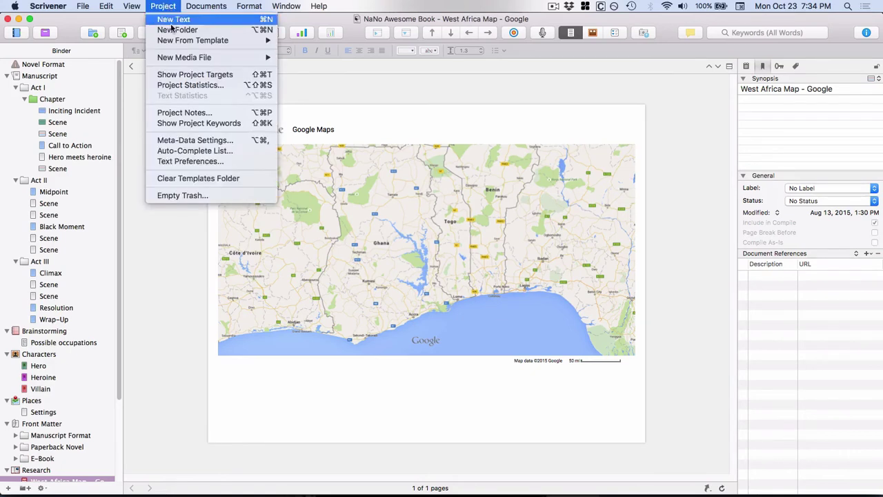
left_click(170, 74)
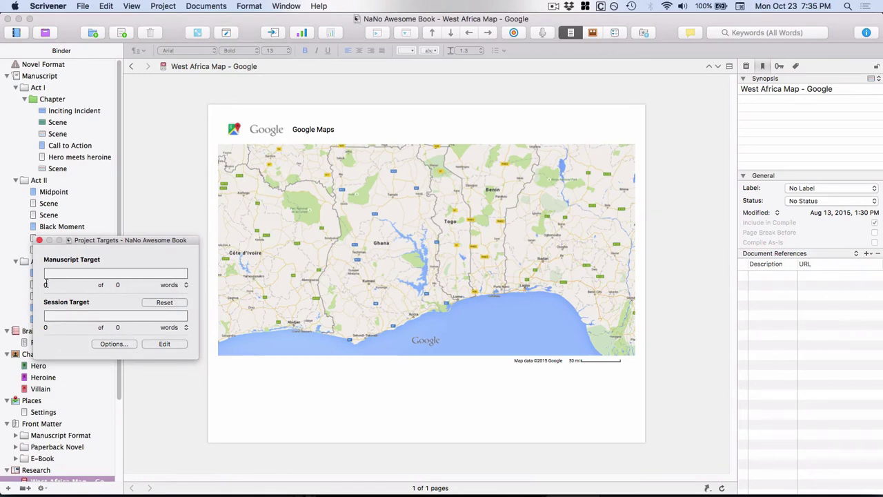
double_click(118, 286)
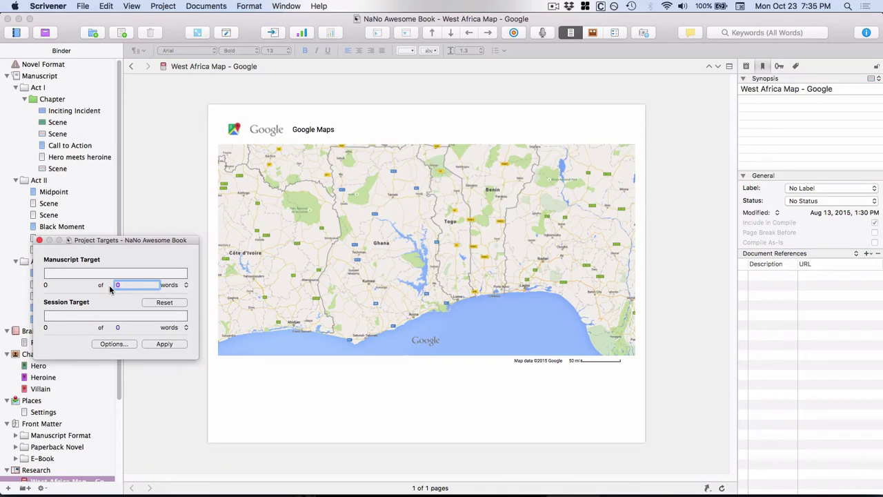
type("50,000")
key("Return")
double_click(120, 327)
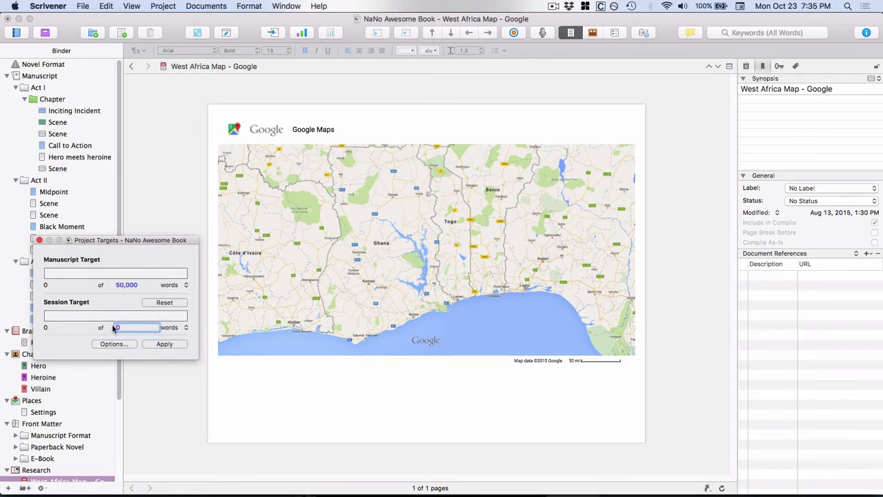
type("1667")
left_click(172, 345)
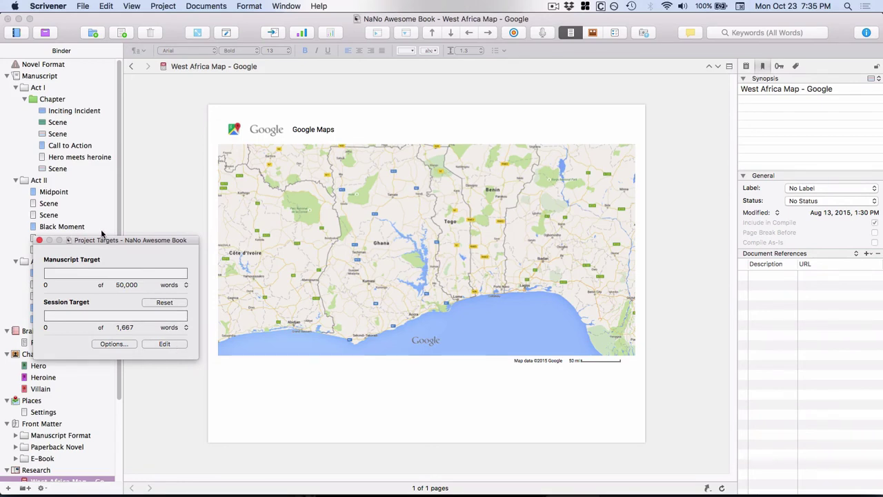
Move the Project Targets window up and close it
left_click_drag(113, 242, 162, 102)
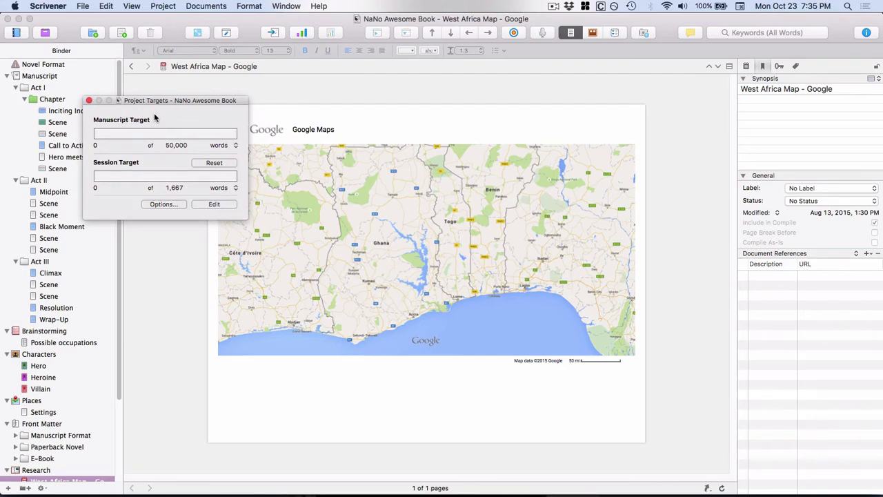
left_click_drag(167, 100, 248, 71)
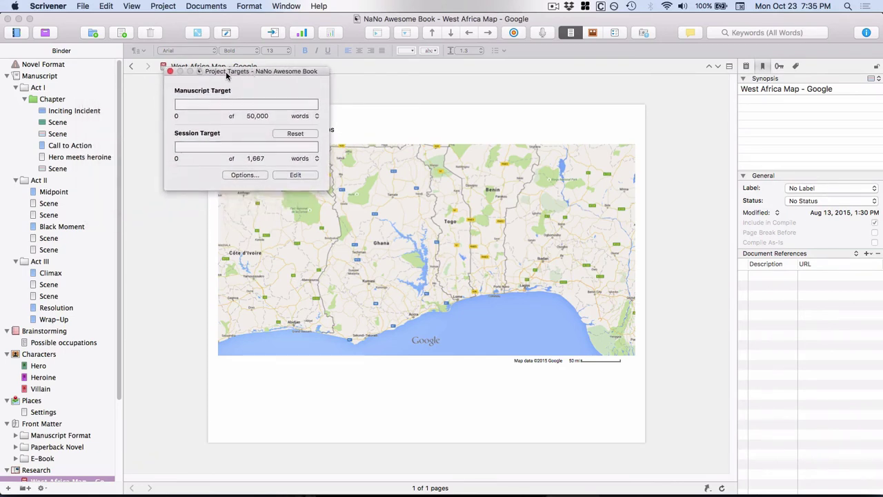
left_click(170, 72)
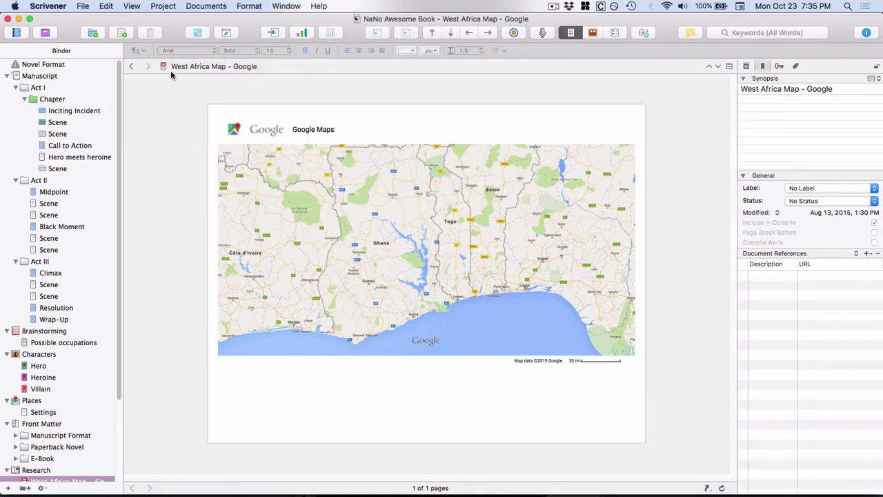
With Midpoint selected, show the Research to-do's project notes in the Inspector Notes pane
left_click(58, 193)
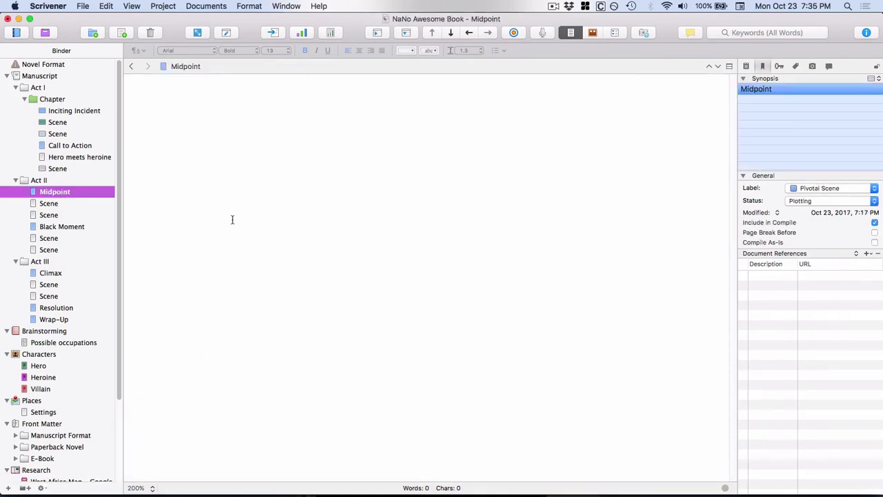
left_click(746, 66)
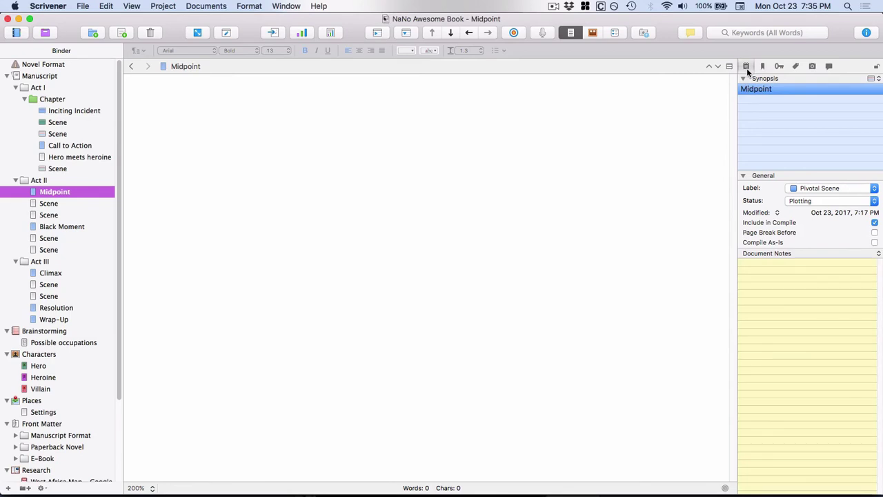
left_click(808, 253)
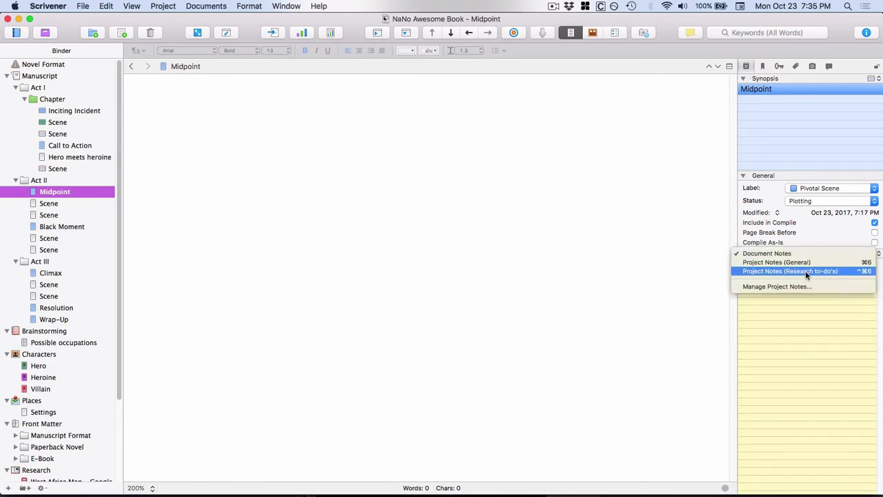
left_click(805, 271)
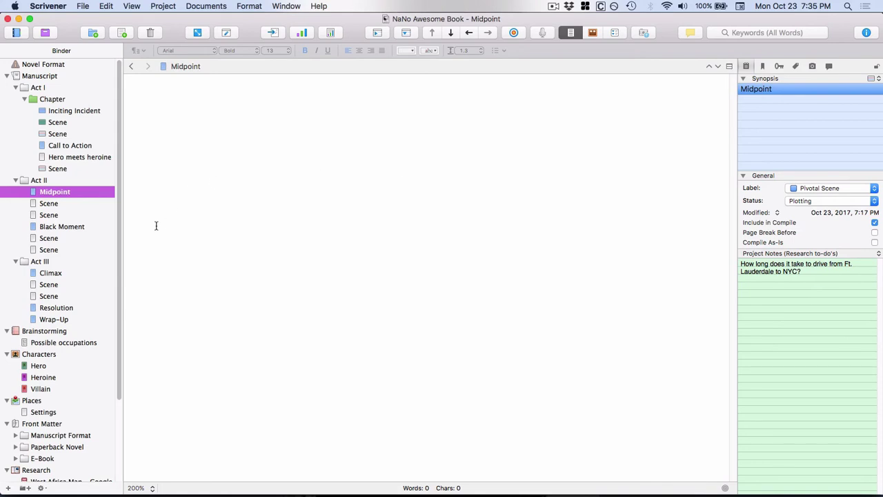
Pass through Act II's last scene and Hero meets heroine to the Act I Chapter corkboard
left_click(48, 249)
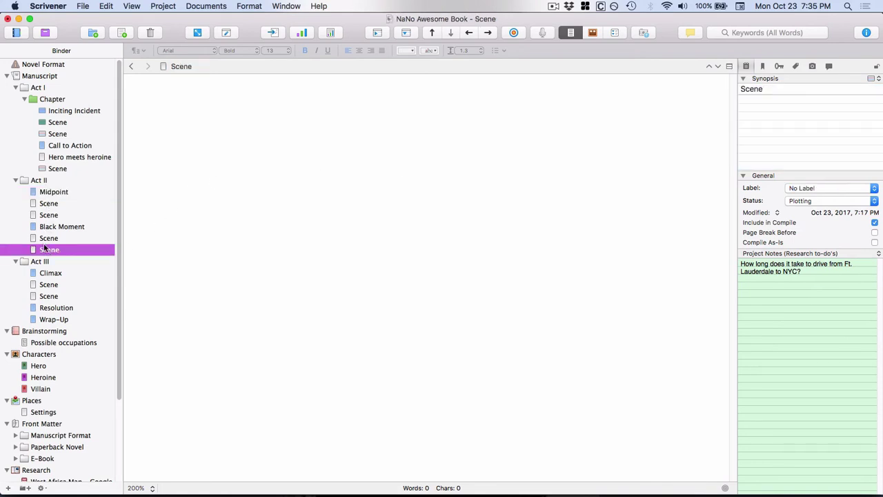
left_click(56, 157)
left_click(49, 100)
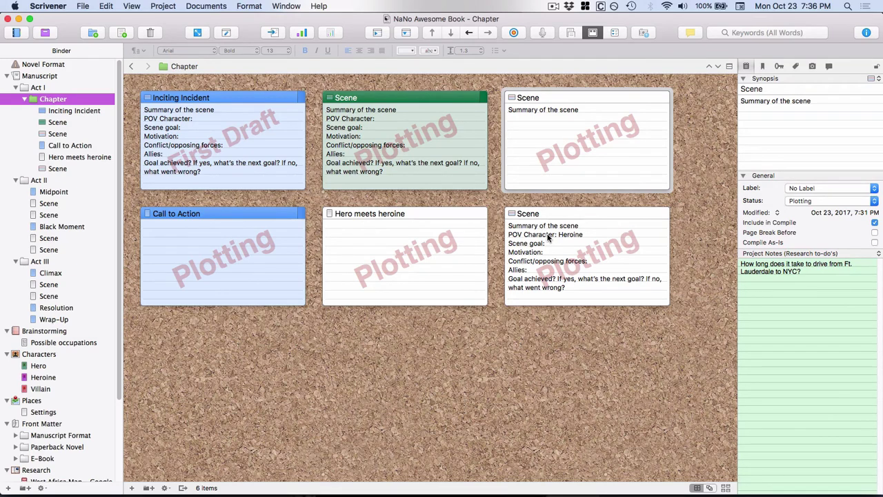
Show the Act I Chapter in the Outliner with label colours turned off for outline rows
left_click(614, 32)
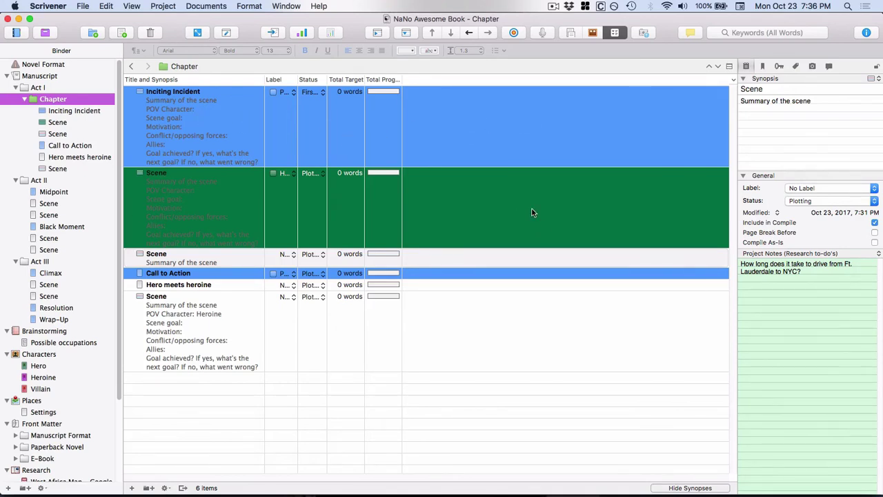
left_click(132, 6)
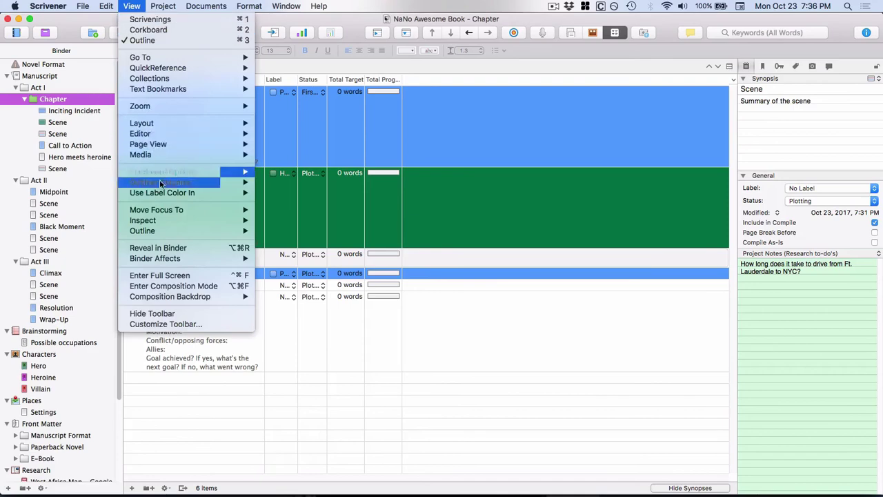
mouse_move(162, 192)
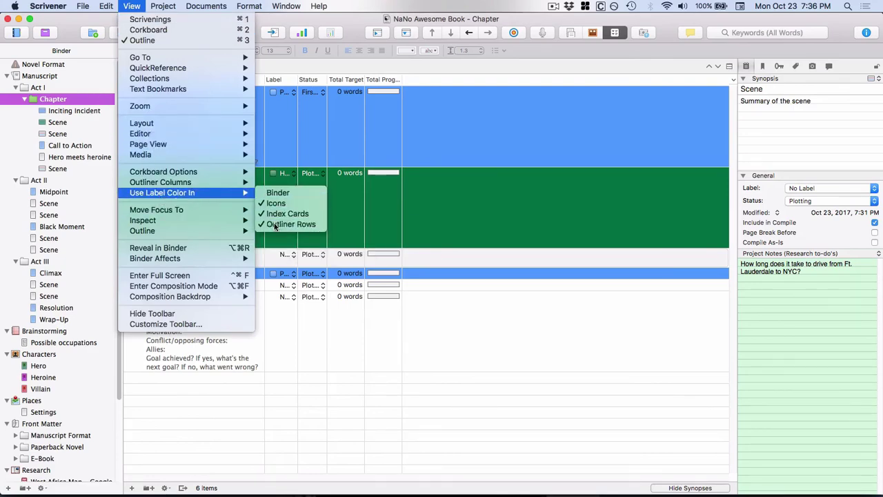
left_click(272, 224)
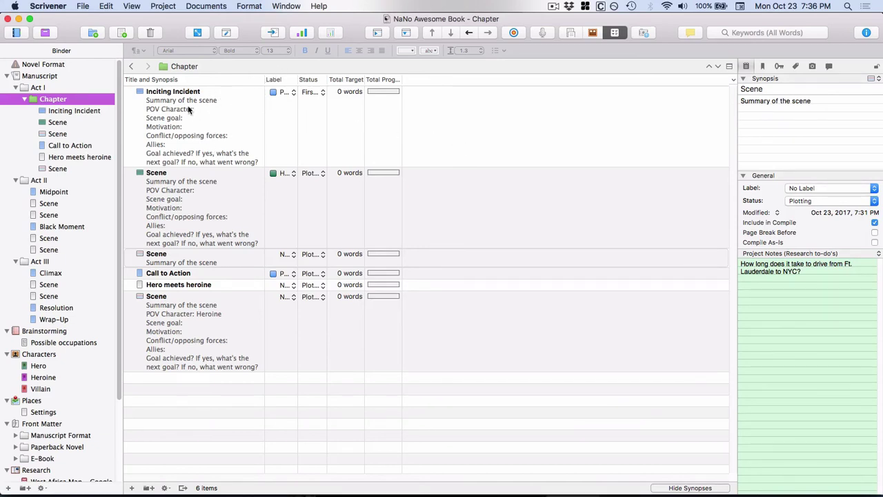
Review the outliner column choices unchanged, then begin editing the Inciting Incident synopsis
left_click(160, 111)
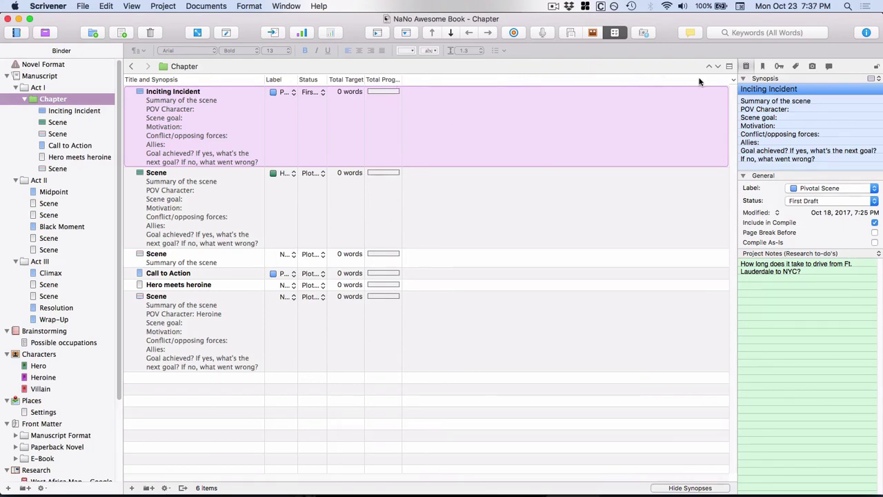
left_click(733, 82)
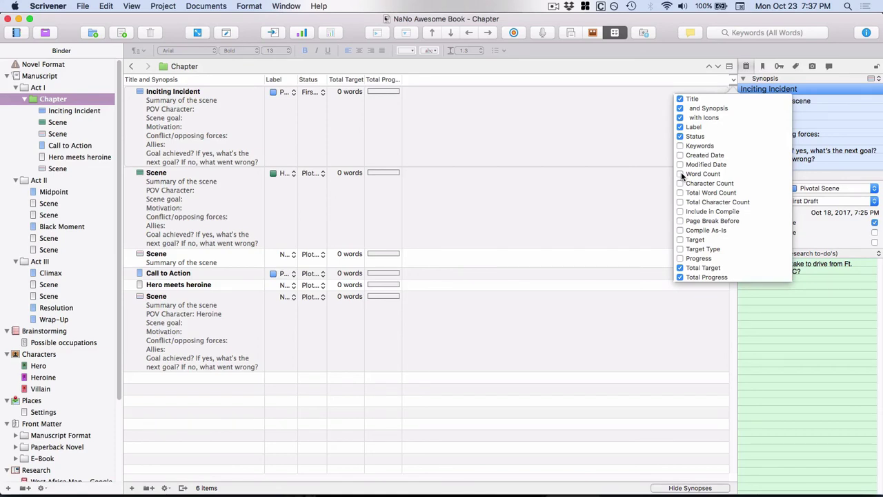
left_click(558, 67)
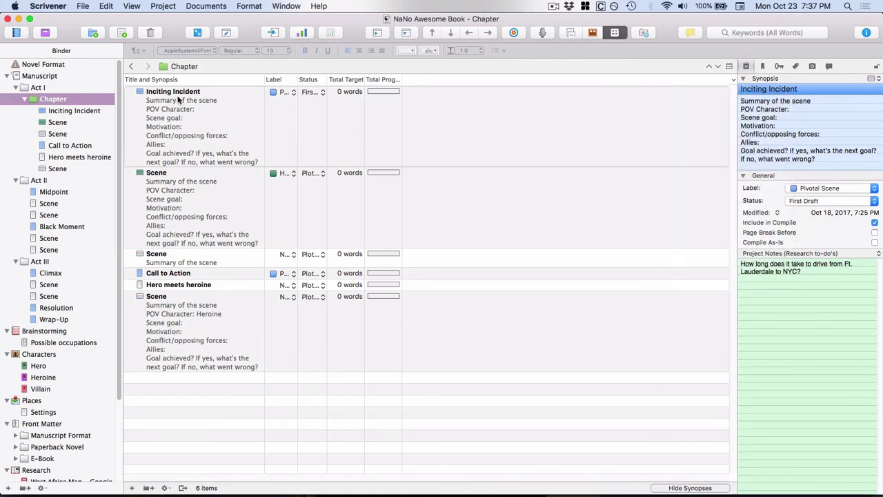
left_click(202, 120)
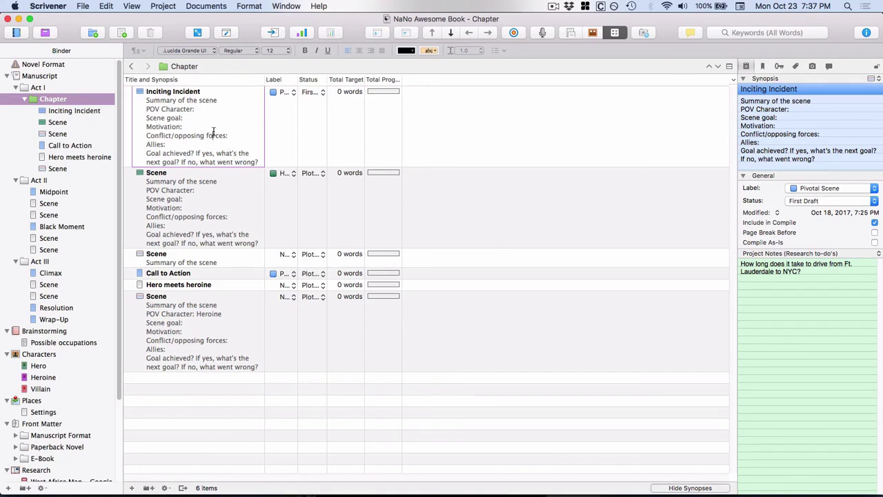
left_click(208, 124)
Return the Chapter to the corkboard and place the cursor in the empty Inciting Incident document
left_click(593, 33)
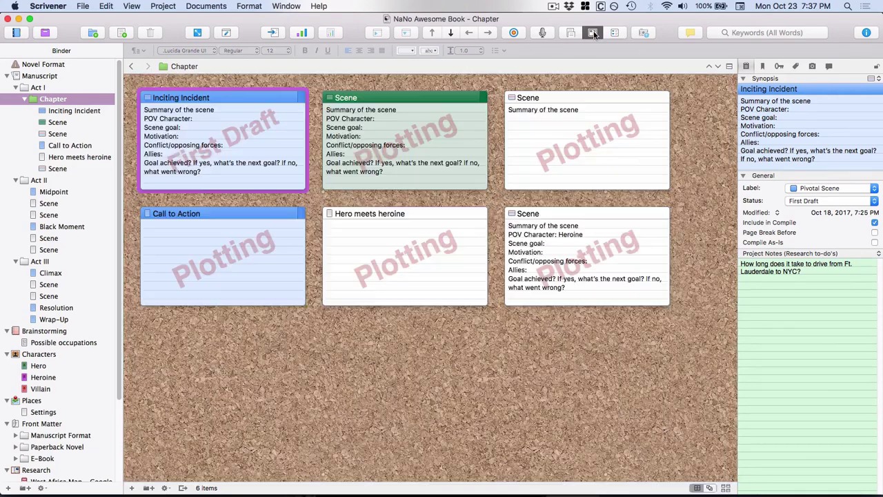
left_click(802, 105)
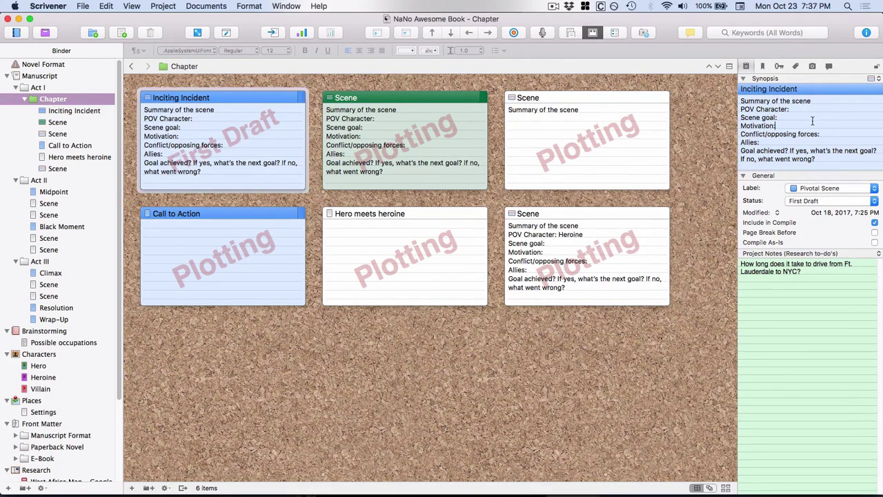
left_click(77, 111)
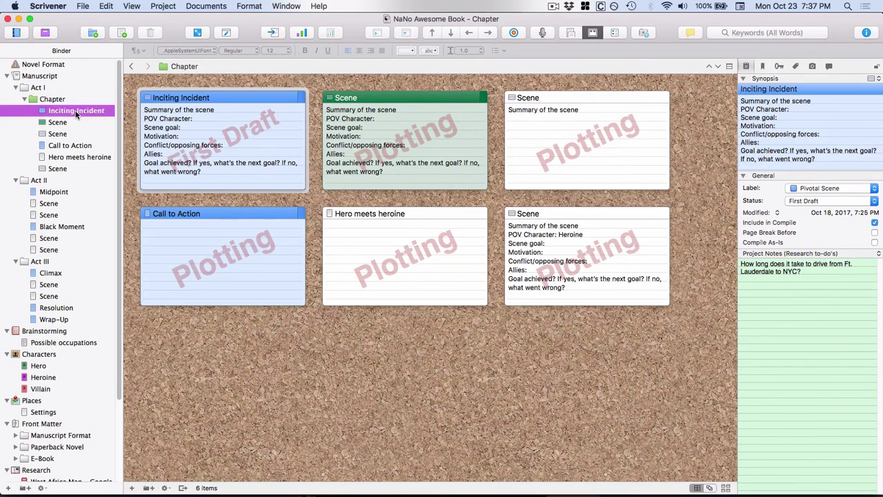
left_click(157, 97)
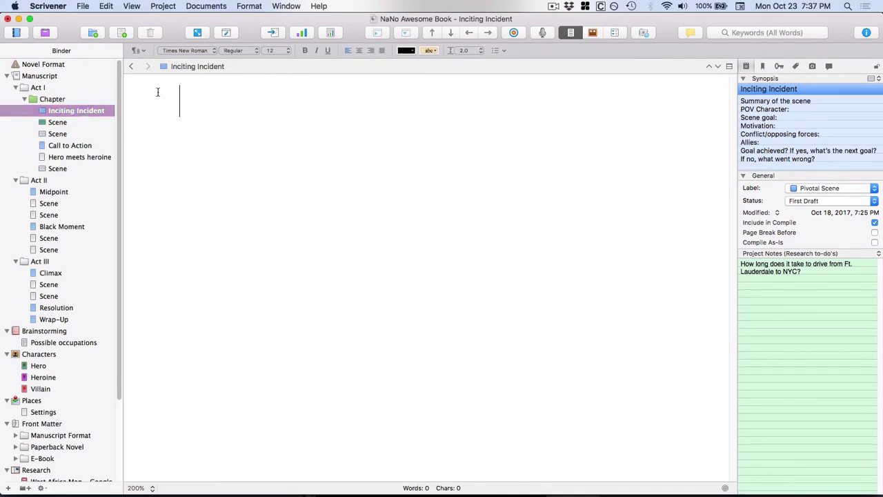